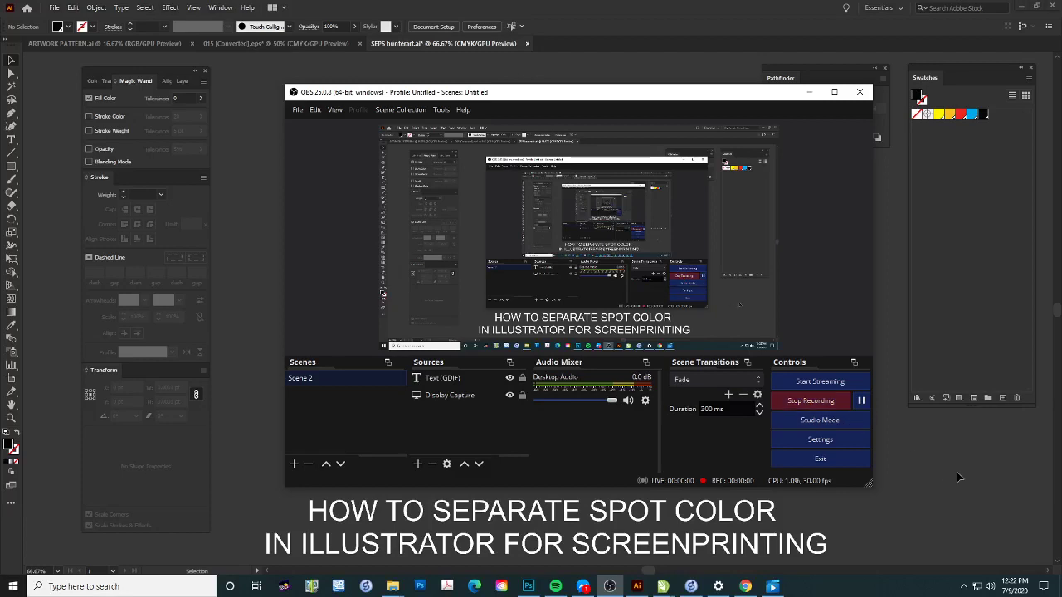
Bring the SEPS hunterart.ai poster forward, then select and deselect all its artwork
{"action": "left_click", "coordinate": [957, 472]}
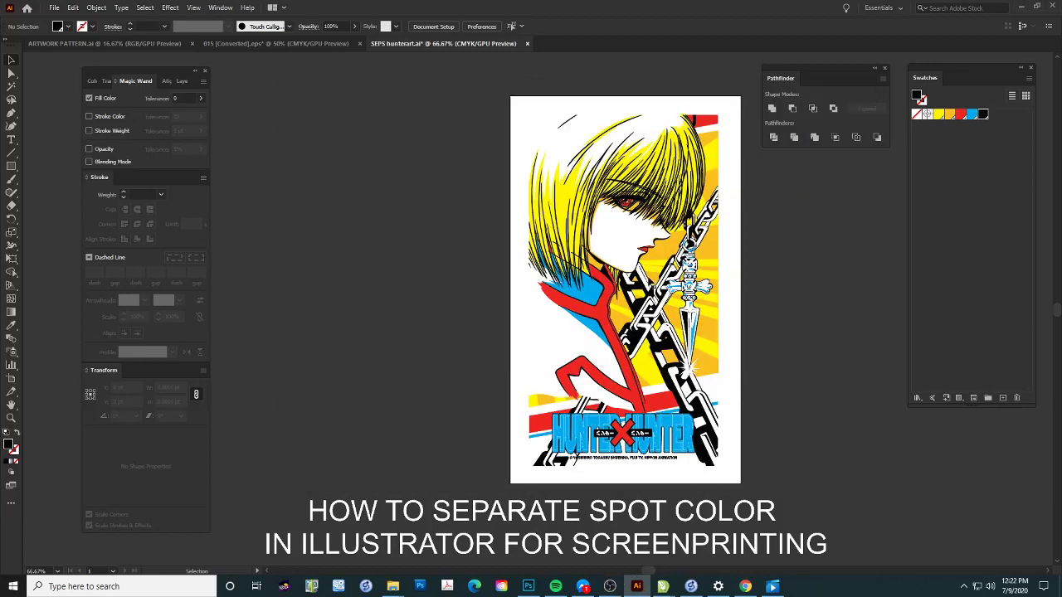
{"action": "key", "text": "h"}
{"action": "left_click", "coordinate": [11, 60]}
{"action": "key", "text": "ctrl+a"}
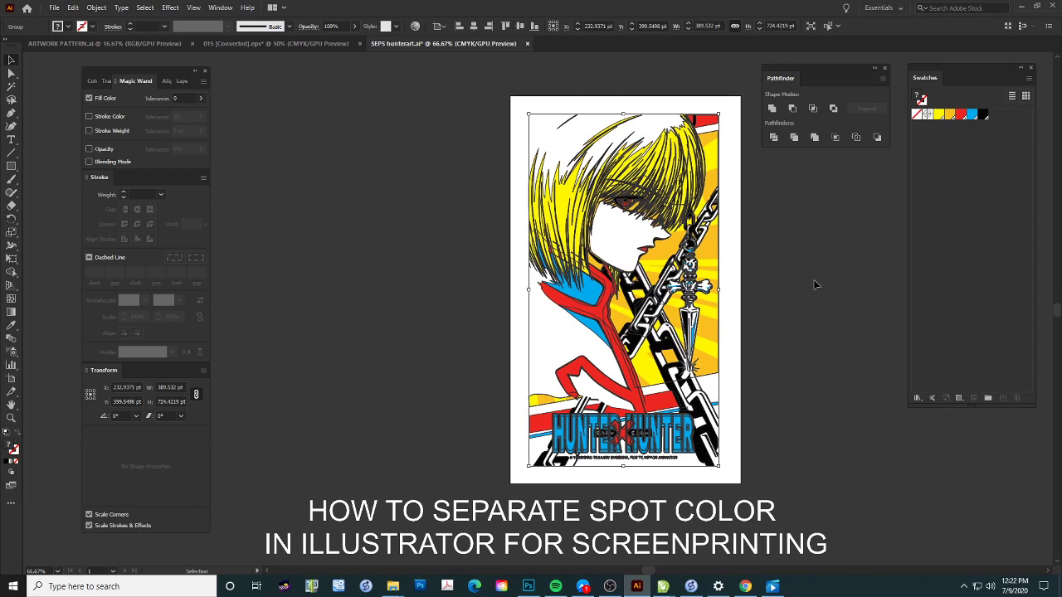
{"action": "left_click", "coordinate": [782, 274]}
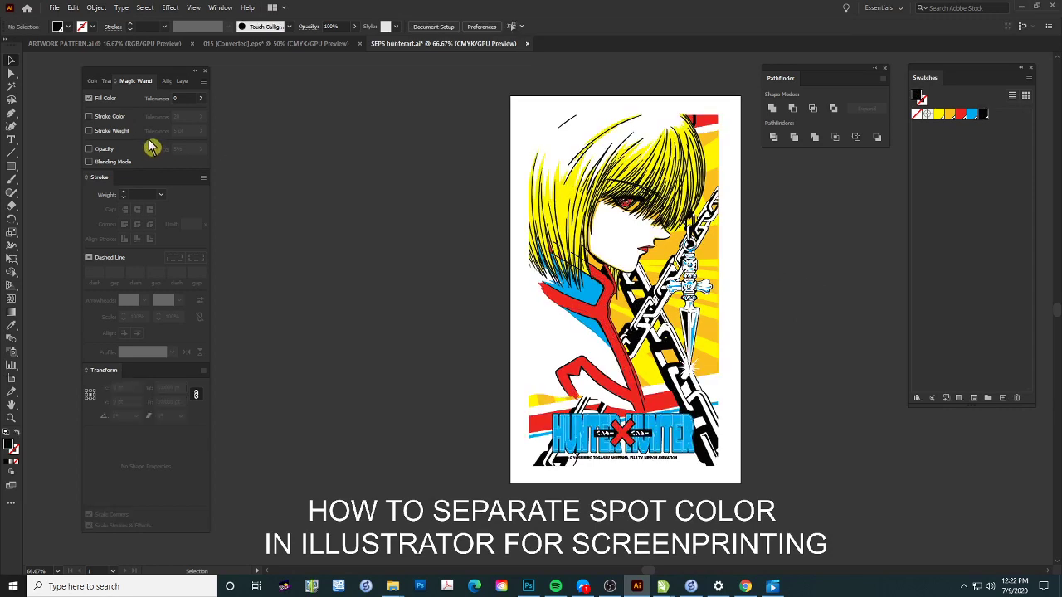
With the Magic Wand tool active, select the existing colour swatches
{"action": "left_click", "coordinate": [12, 86]}
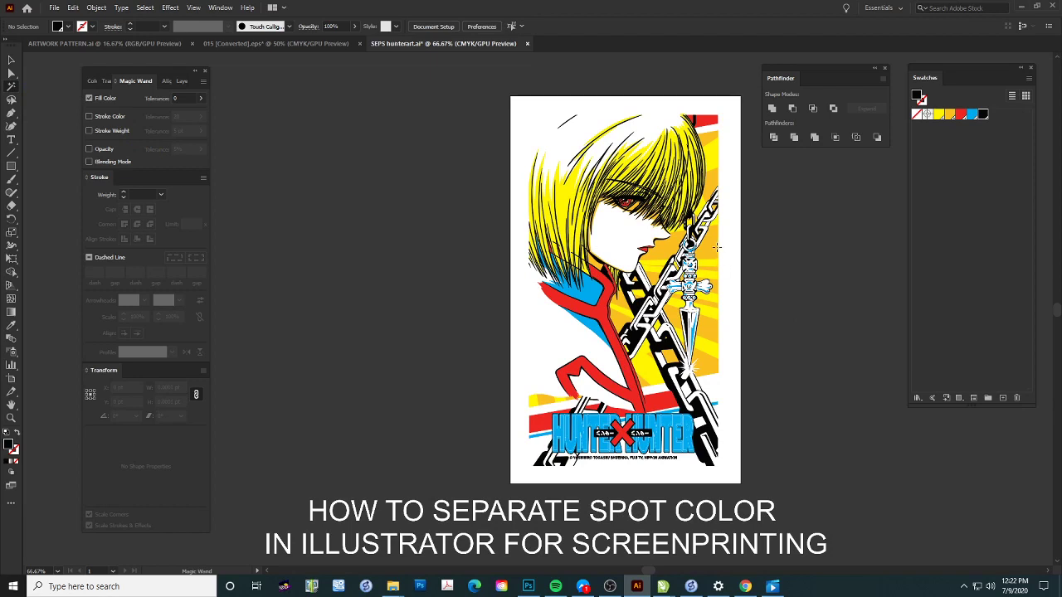
{"action": "left_click", "coordinate": [990, 120]}
{"action": "left_click", "coordinate": [937, 116], "text": "shift"}
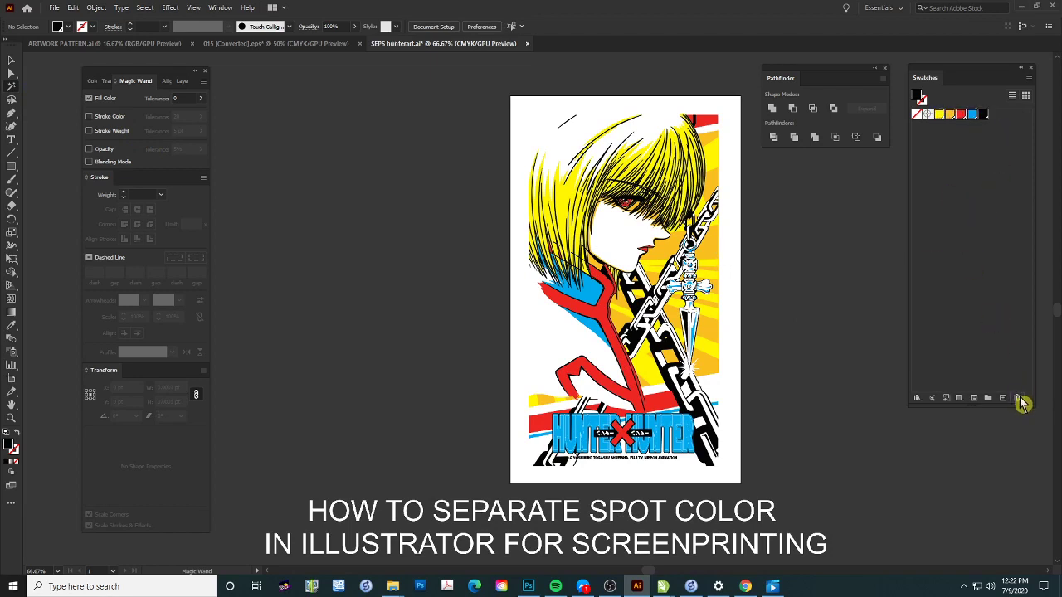
Delete the old swatches and create a GOLD spot swatch from the orange-yellow artwork
{"action": "left_click", "coordinate": [1017, 398]}
{"action": "key", "text": "Return"}
{"action": "left_click", "coordinate": [712, 250]}
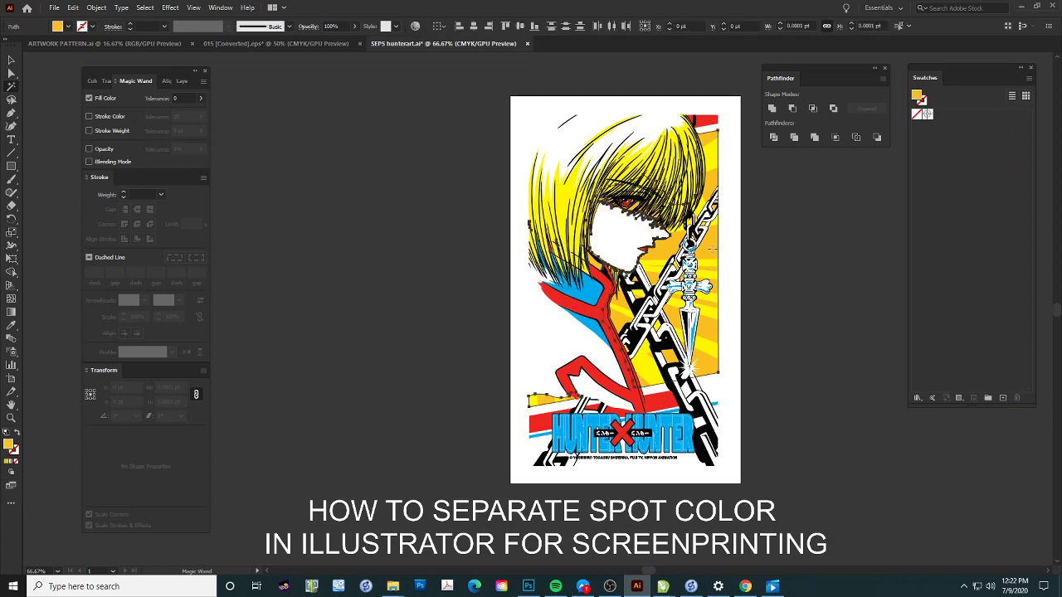
{"action": "left_click", "coordinate": [1002, 398]}
{"action": "type", "text": "GOLD"}
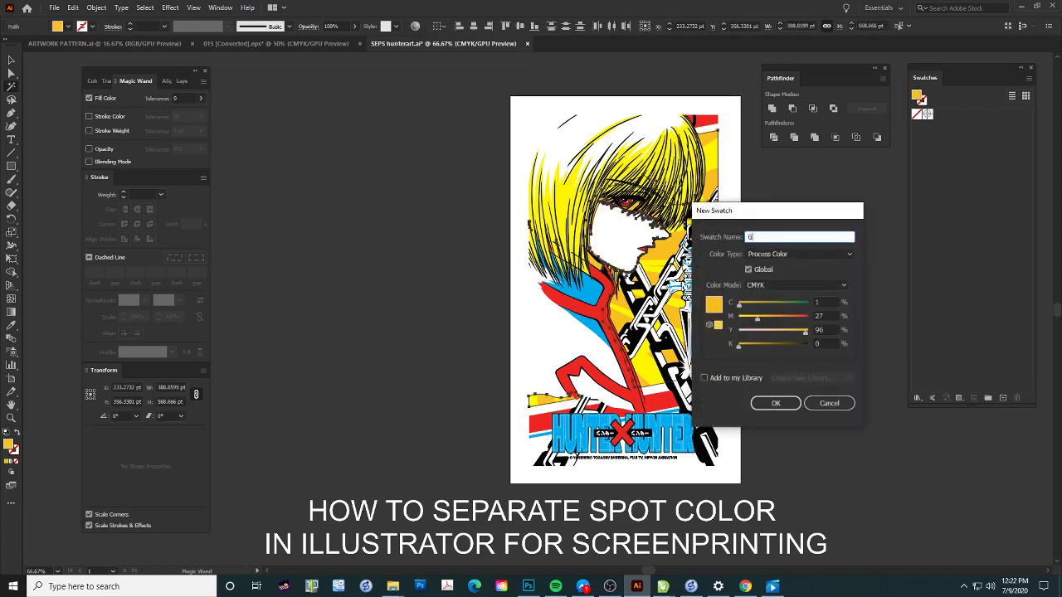
{"action": "left_click", "coordinate": [818, 255]}
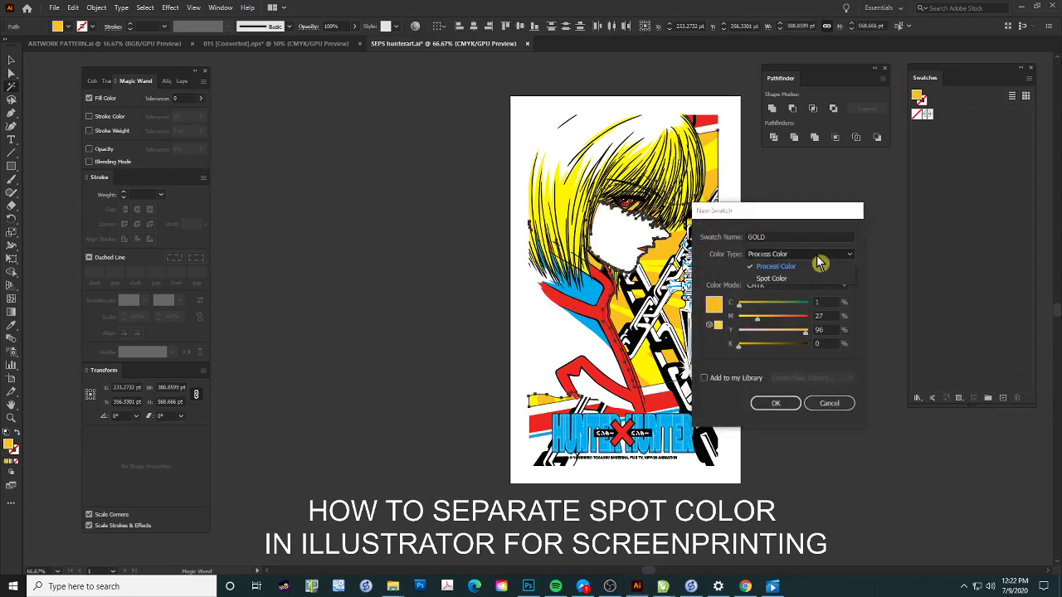
{"action": "left_click", "coordinate": [780, 278]}
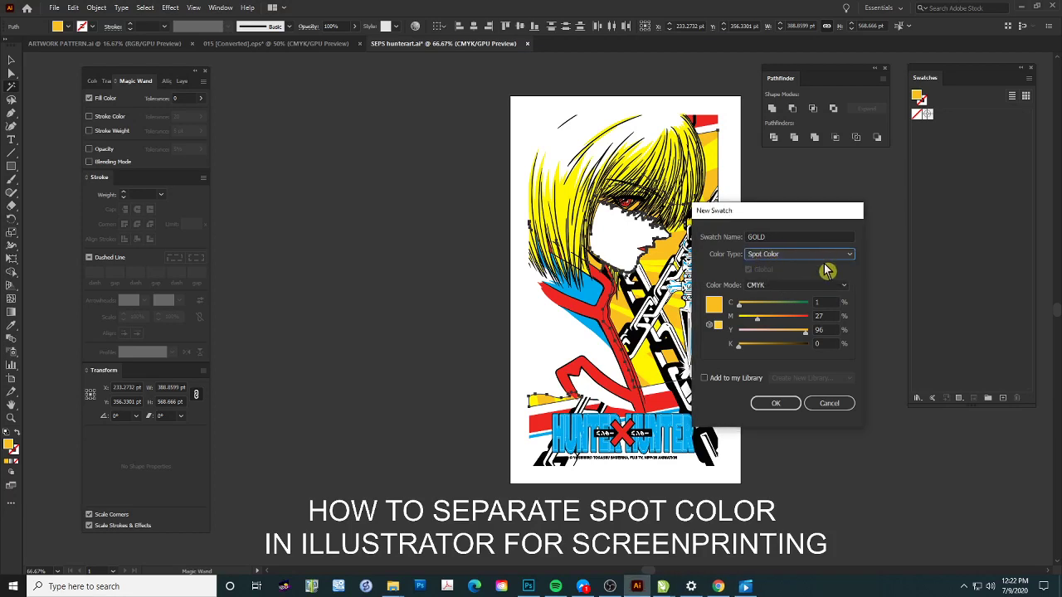
{"action": "left_click", "coordinate": [776, 403]}
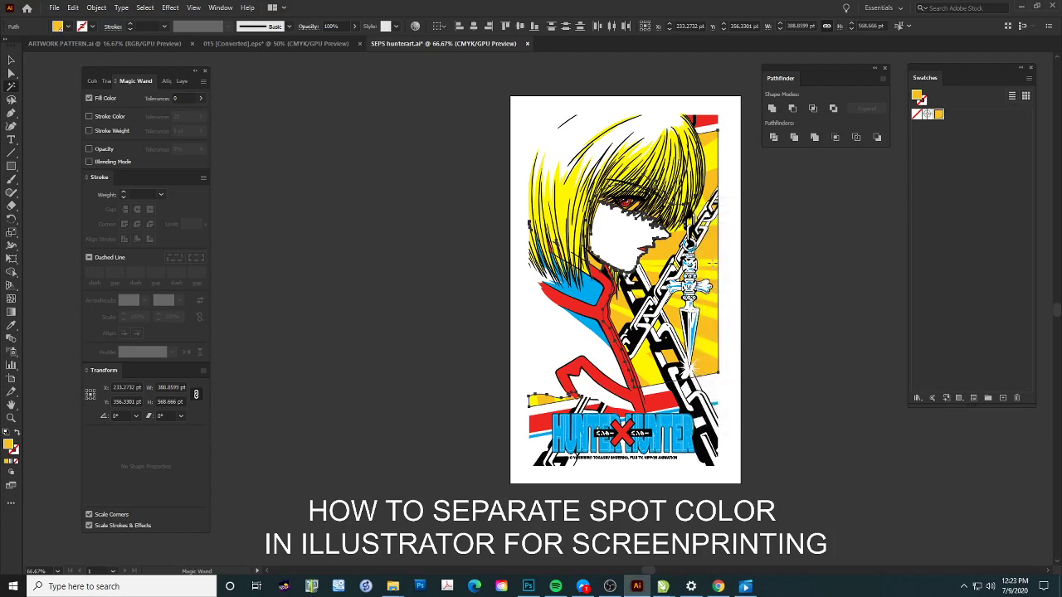
Create a YELLOW spot swatch from the yellow hair, then Magic Wand the red collar
{"action": "left_click", "coordinate": [630, 157], "text": "shift"}
{"action": "left_click", "coordinate": [1002, 399]}
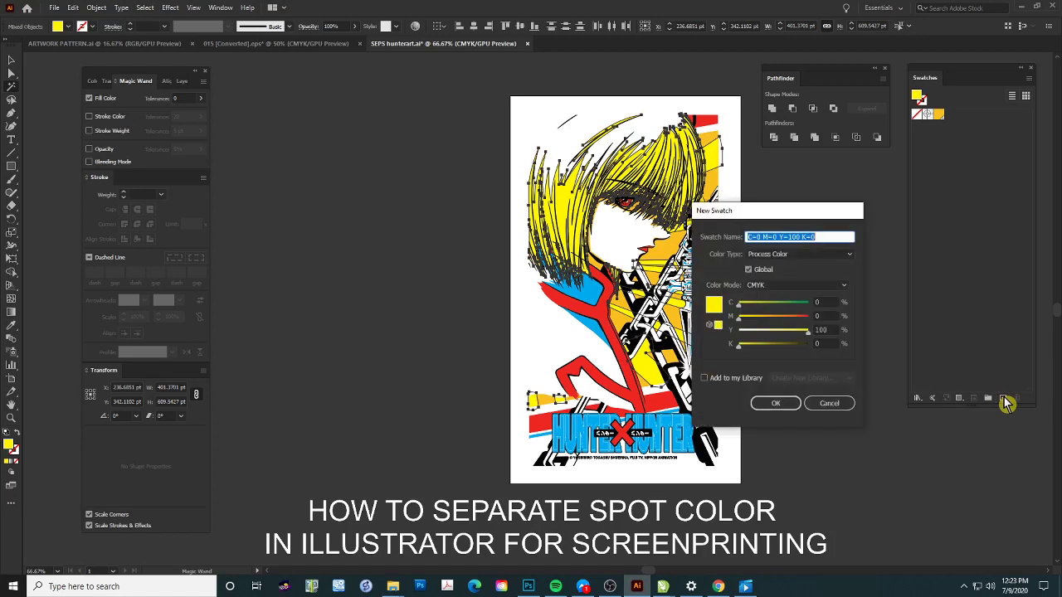
{"action": "type", "text": "YELLOW"}
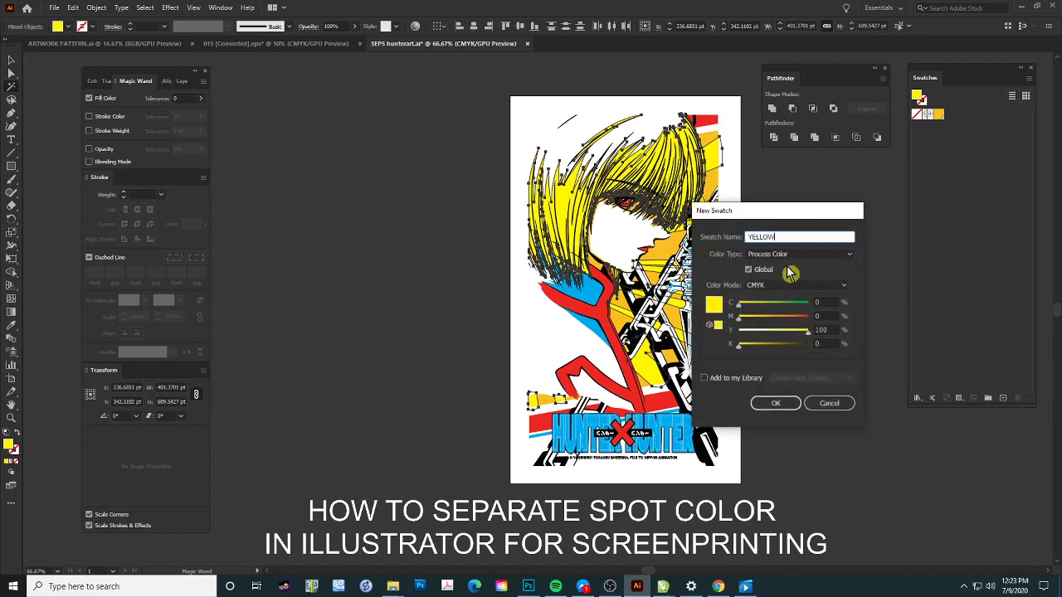
{"action": "left_click", "coordinate": [792, 255]}
{"action": "left_click", "coordinate": [782, 281]}
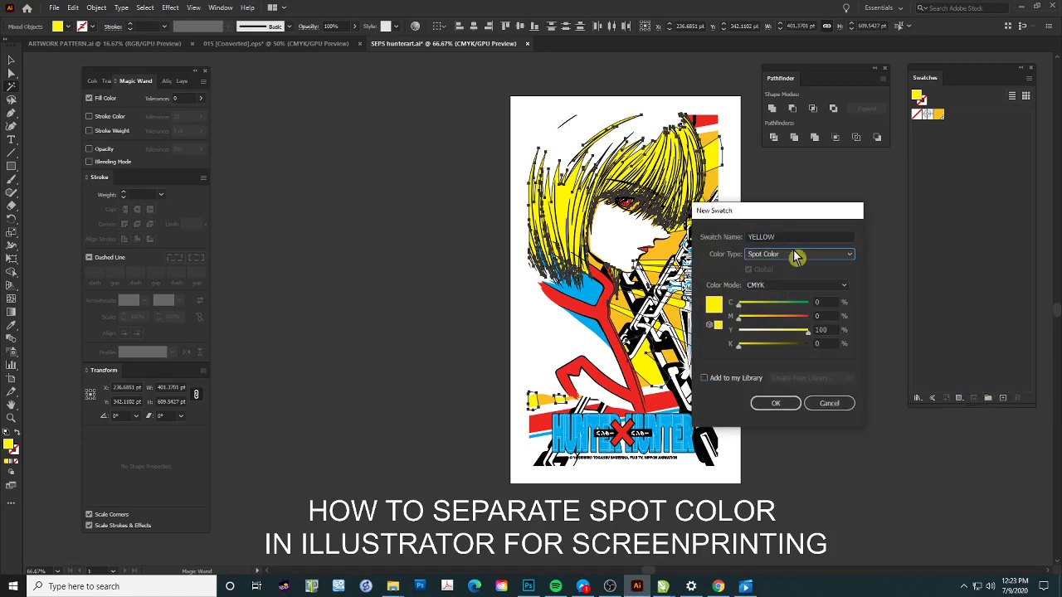
{"action": "left_click", "coordinate": [776, 403]}
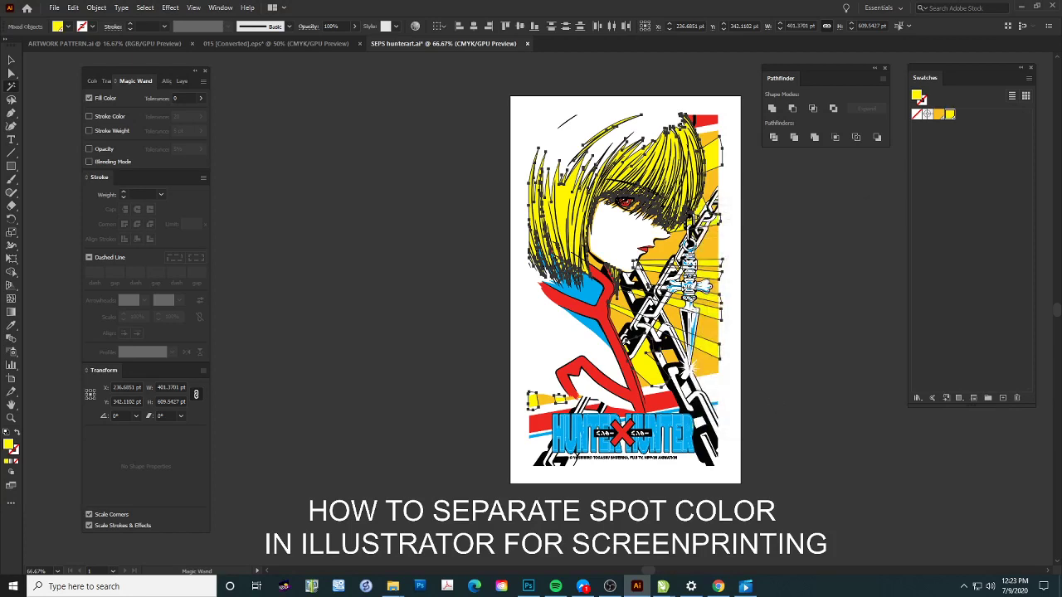
{"action": "left_click", "coordinate": [602, 315]}
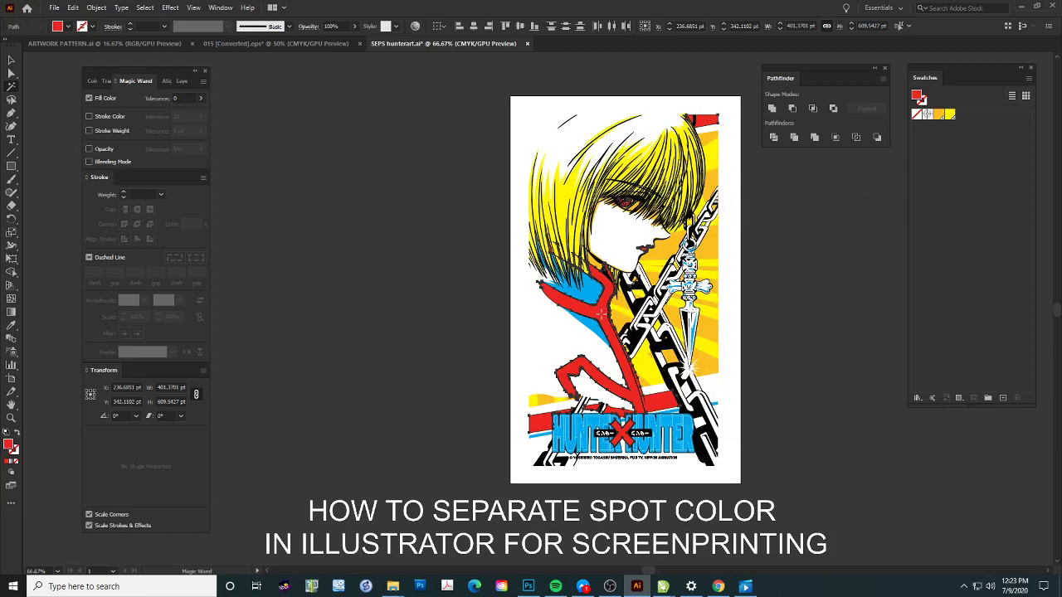
Save the selected red fill as a RED spot-colour swatch
{"action": "left_click", "coordinate": [1003, 400]}
{"action": "type", "text": "RED"}
{"action": "left_click", "coordinate": [796, 254]}
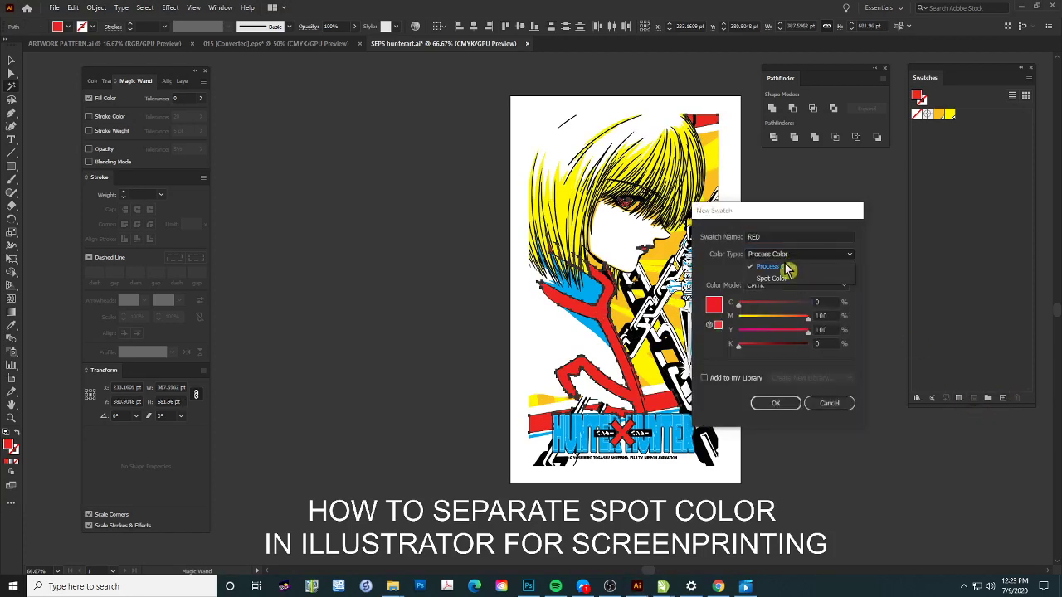
{"action": "left_click", "coordinate": [779, 279]}
{"action": "left_click", "coordinate": [789, 404]}
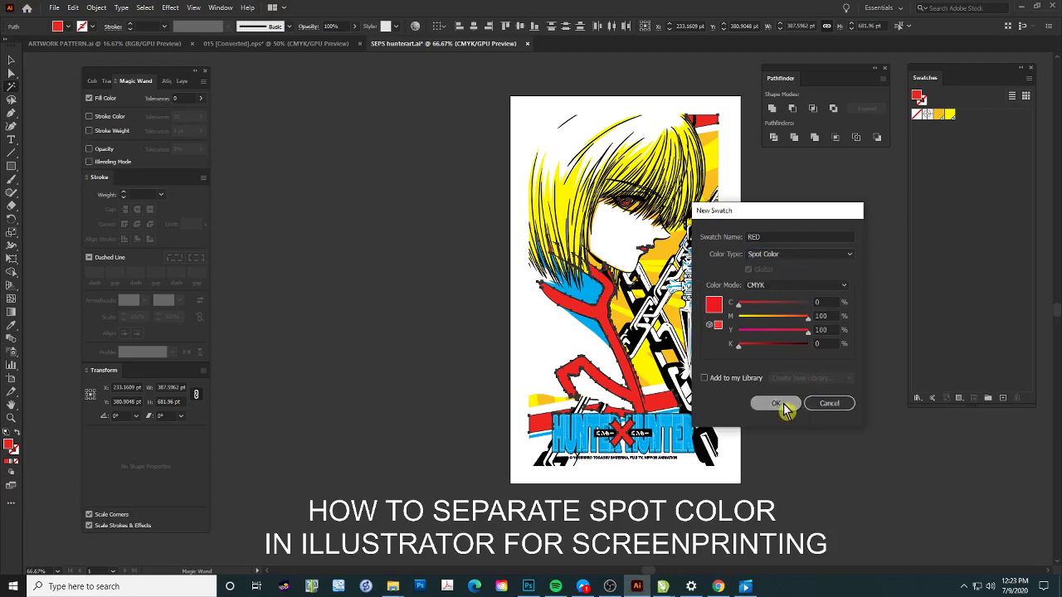
Create a BLUE spot swatch from the blue areas and title
{"action": "left_click", "coordinate": [581, 298]}
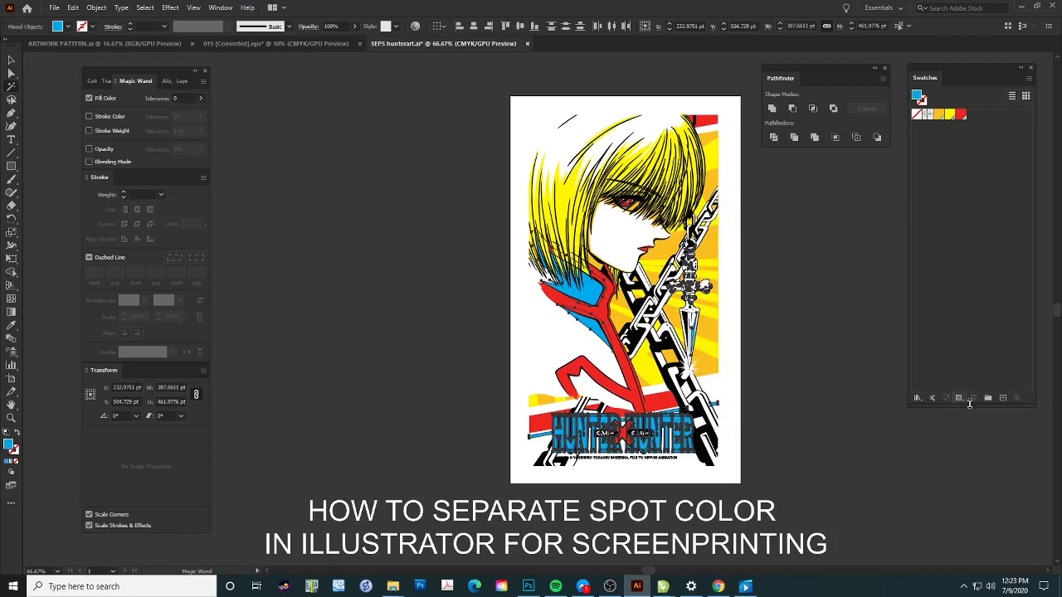
{"action": "left_click", "coordinate": [1003, 399]}
{"action": "type", "text": "BLU"}
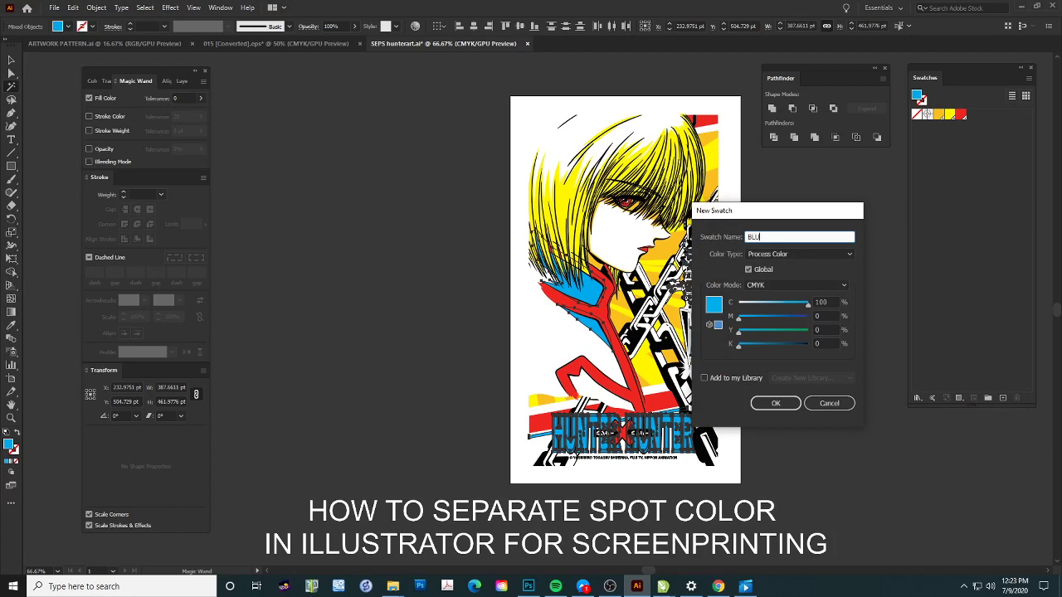
{"action": "type", "text": "E"}
{"action": "left_click", "coordinate": [817, 255]}
{"action": "left_click", "coordinate": [788, 274]}
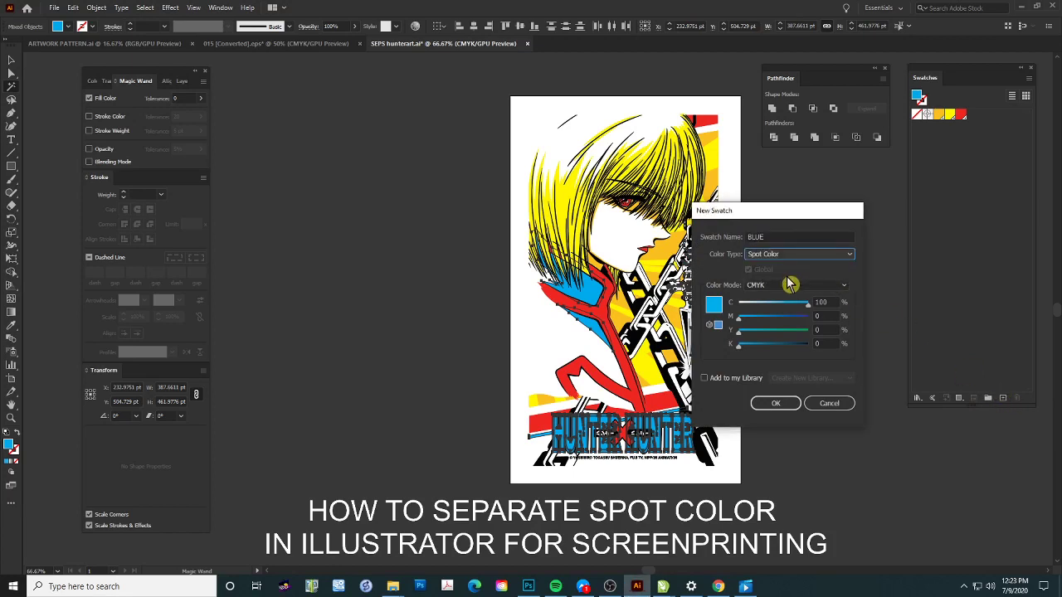
{"action": "left_click", "coordinate": [771, 403]}
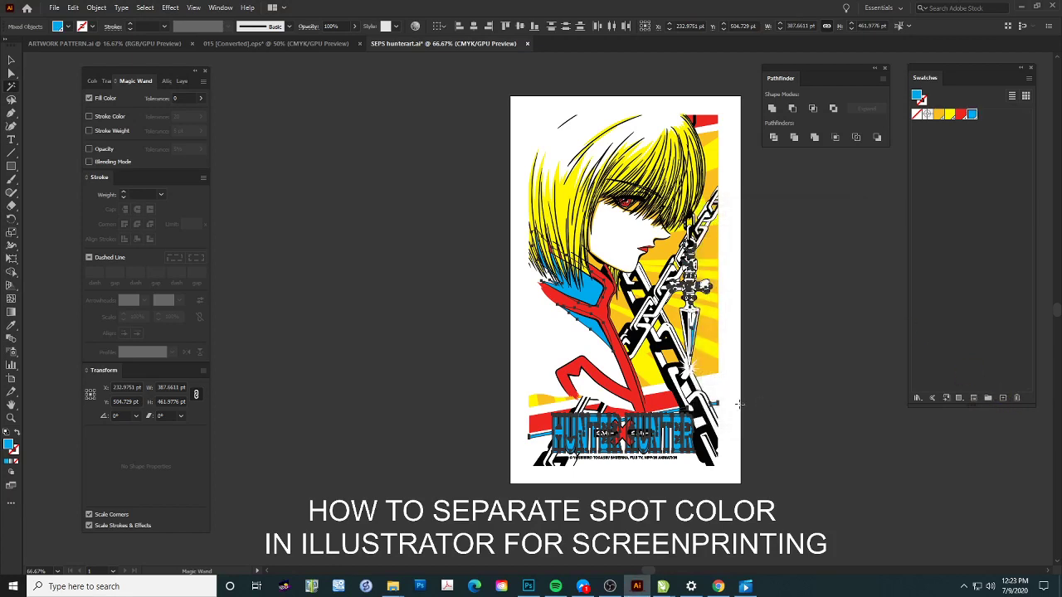
Create a BLACK spot swatch from the black line art, then deselect
{"action": "left_click", "coordinate": [676, 394]}
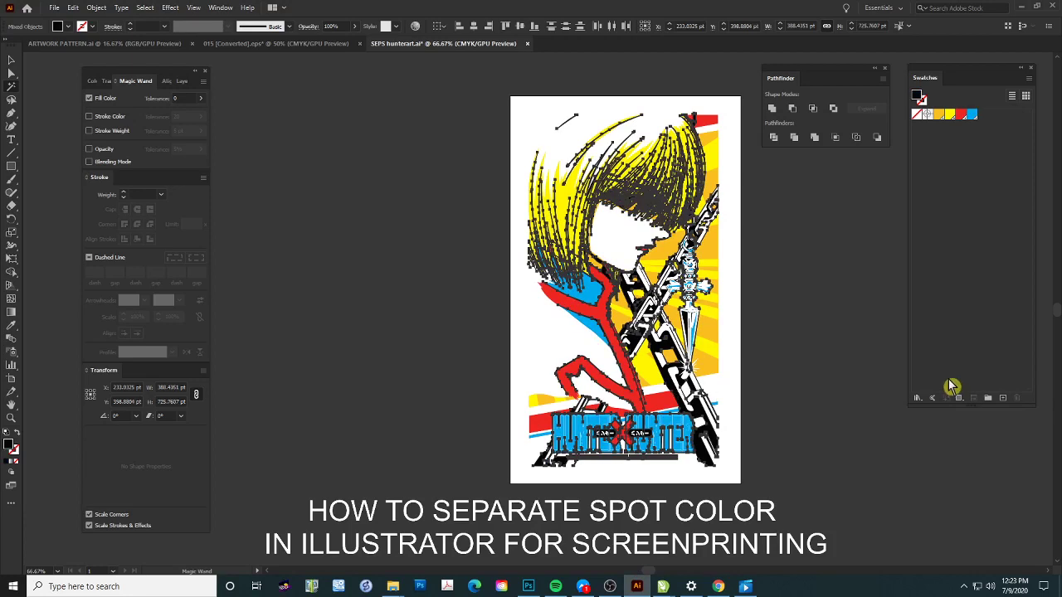
{"action": "left_click", "coordinate": [1004, 399]}
{"action": "type", "text": "B"}
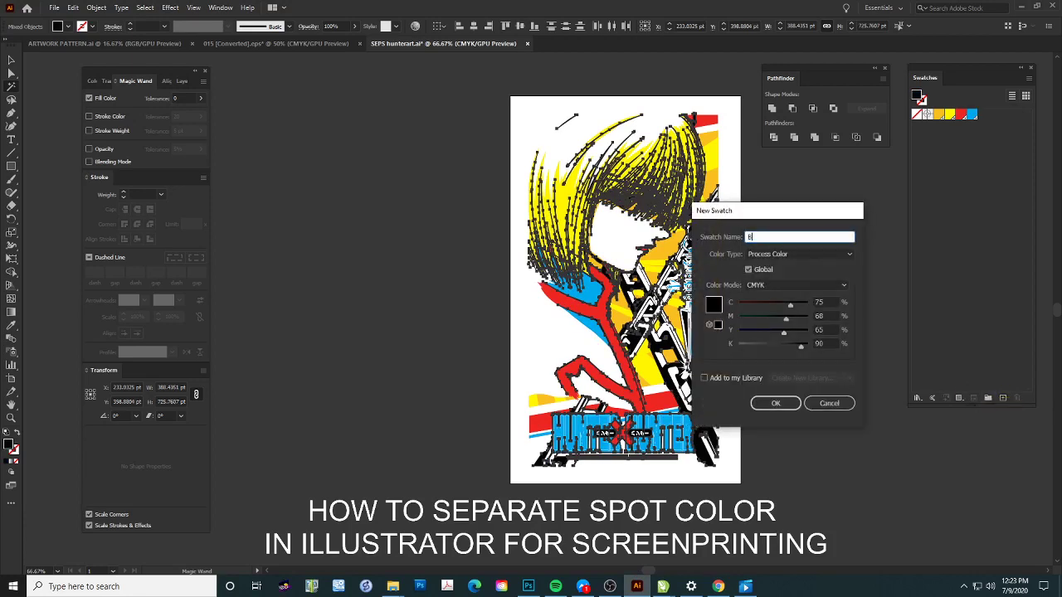
{"action": "type", "text": "LACK"}
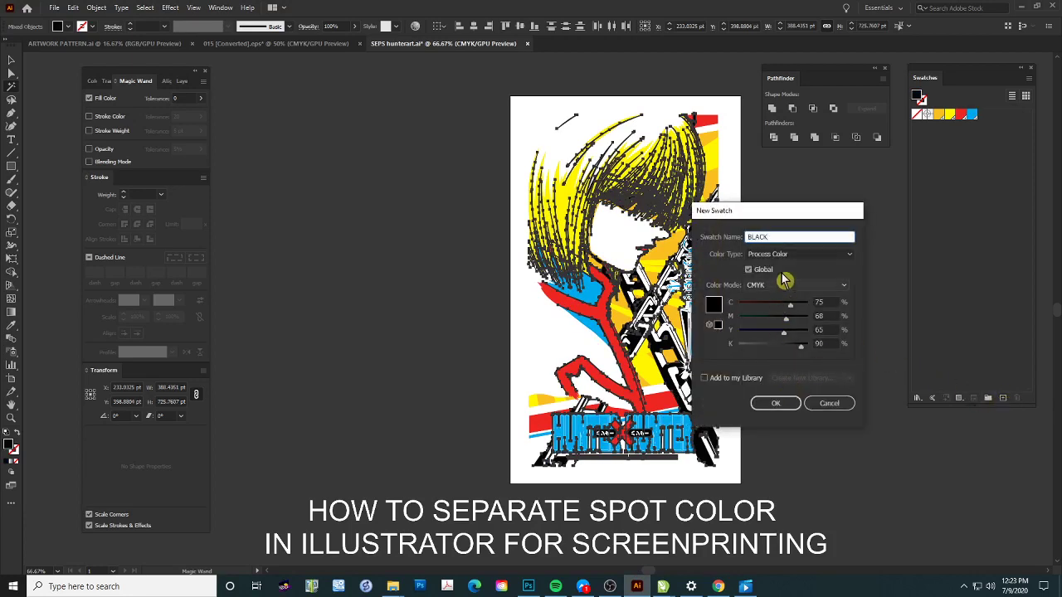
{"action": "left_click", "coordinate": [798, 255]}
{"action": "left_click", "coordinate": [784, 279]}
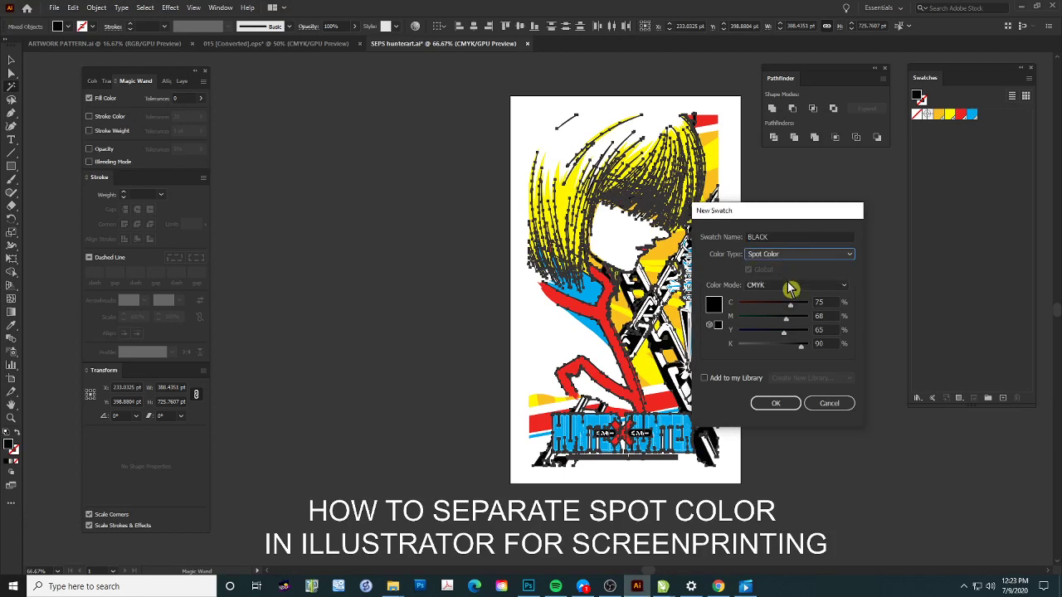
{"action": "left_click", "coordinate": [776, 406]}
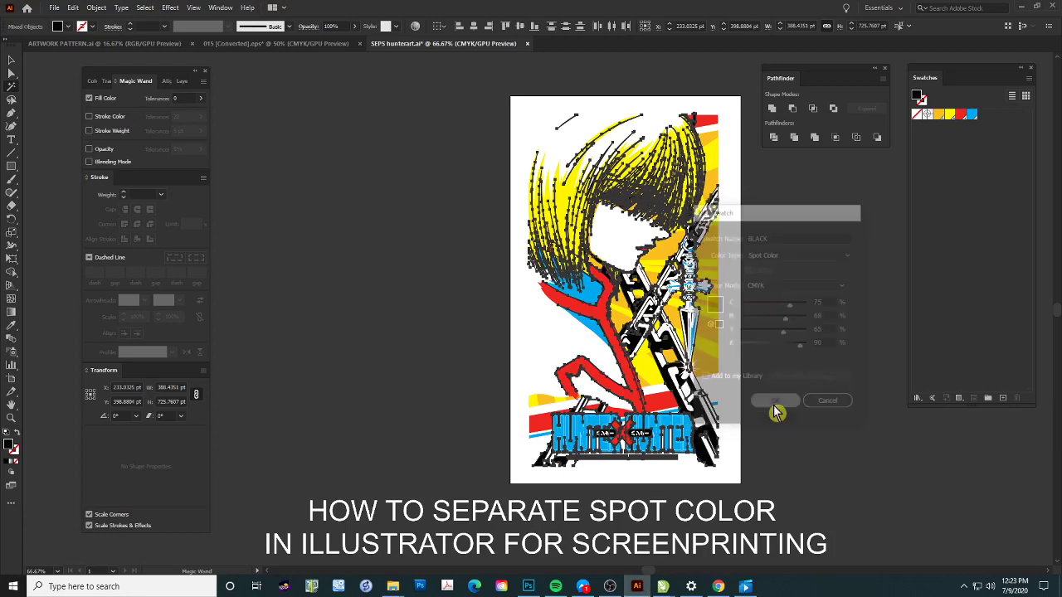
{"action": "left_click", "coordinate": [819, 397]}
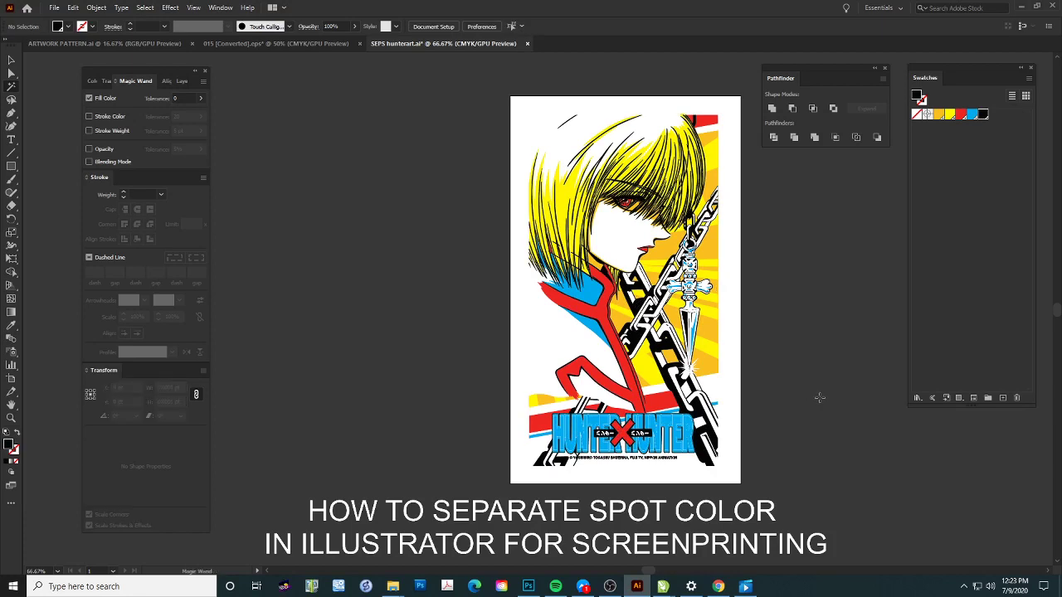
Select the whole poster and apply Object > Create Trim Marks
{"action": "key", "text": "v"}
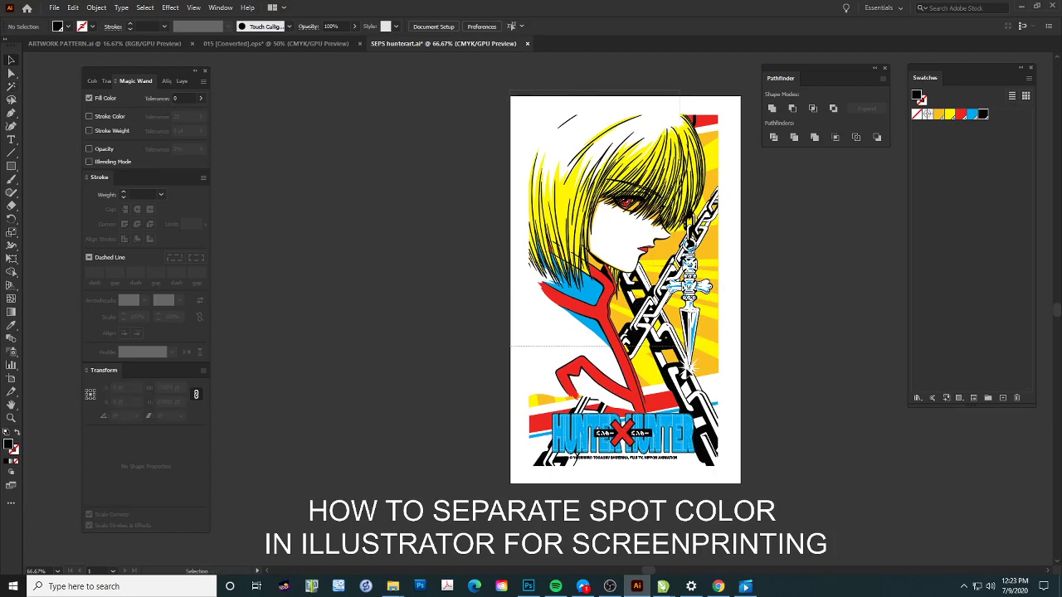
{"action": "left_click_drag", "start_coordinate": [512, 95], "coordinate": [738, 477]}
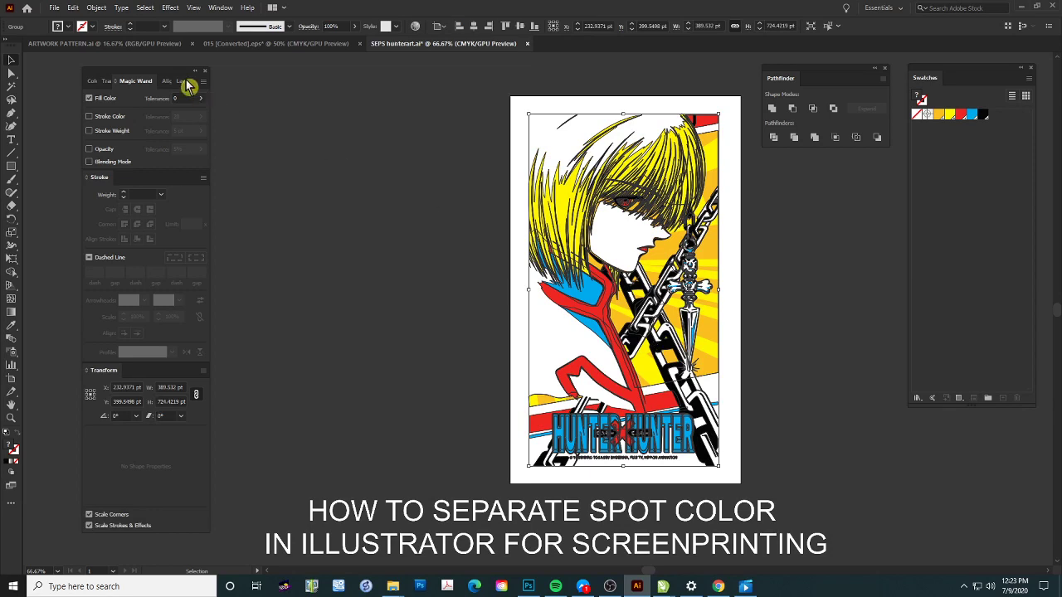
{"action": "left_click", "coordinate": [98, 7]}
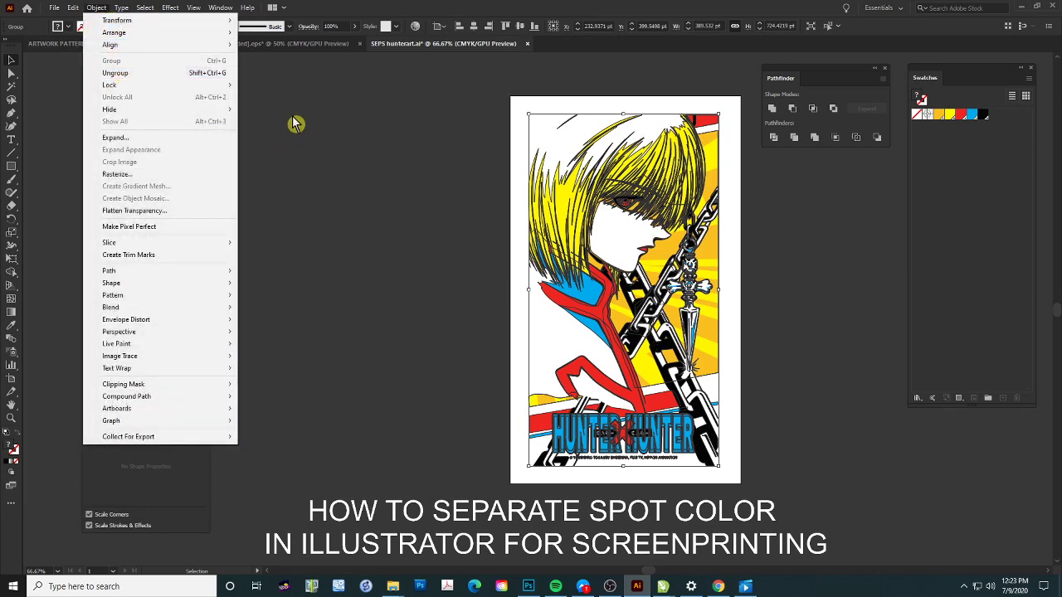
{"action": "left_click", "coordinate": [142, 254]}
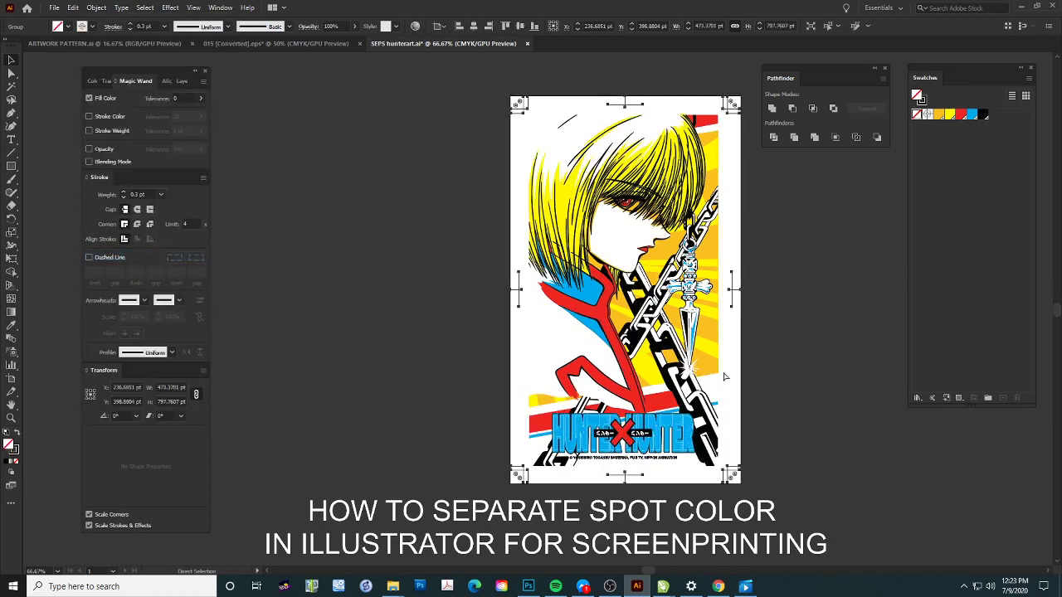
{"action": "key", "text": "ctrl+z"}
{"action": "left_click", "coordinate": [97, 9]}
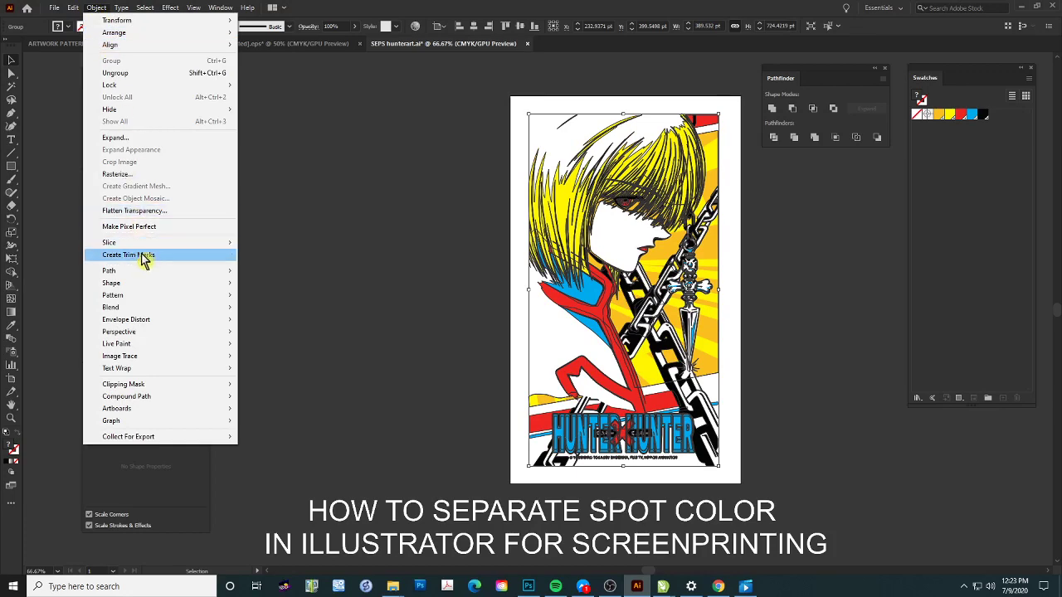
{"action": "left_click", "coordinate": [199, 262]}
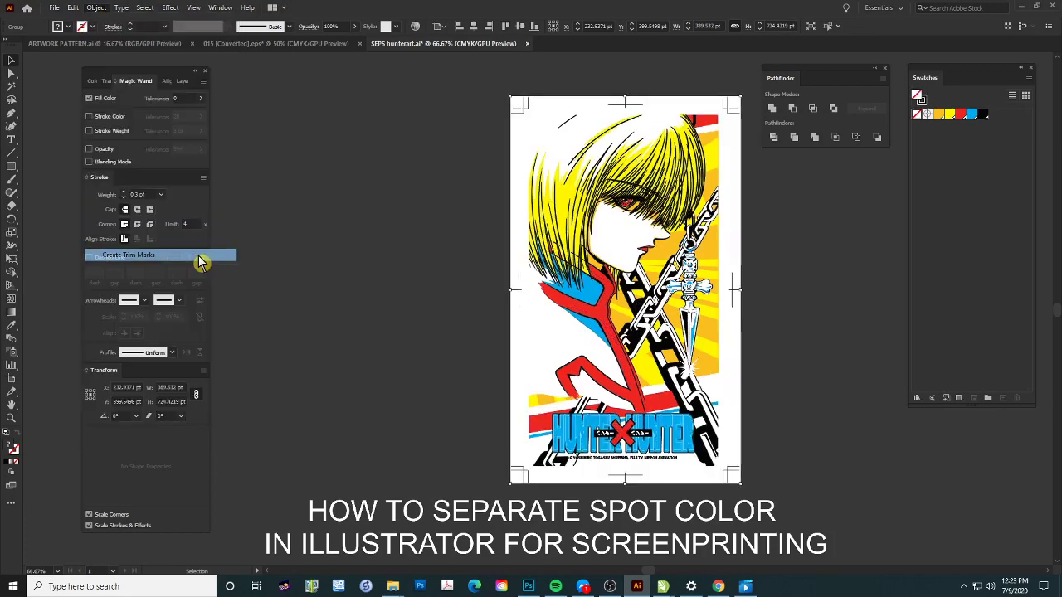
Deselect and zoom in on the logo at the poster's bottom
{"action": "left_click", "coordinate": [429, 401]}
{"action": "key", "text": "z"}
{"action": "mouse_move", "coordinate": [501, 475]}
{"action": "left_mouse_down"}
{"action": "mouse_move", "coordinate": [819, 346]}
{"action": "mouse_move", "coordinate": [702, 381]}
{"action": "mouse_move", "coordinate": [666, 375]}
{"action": "left_mouse_up"}
Add a HUNTER X text label below the logo, filled with the registration colour
{"action": "key", "text": "t"}
{"action": "left_click", "coordinate": [393, 333]}
{"action": "type", "text": "HUNTER"}
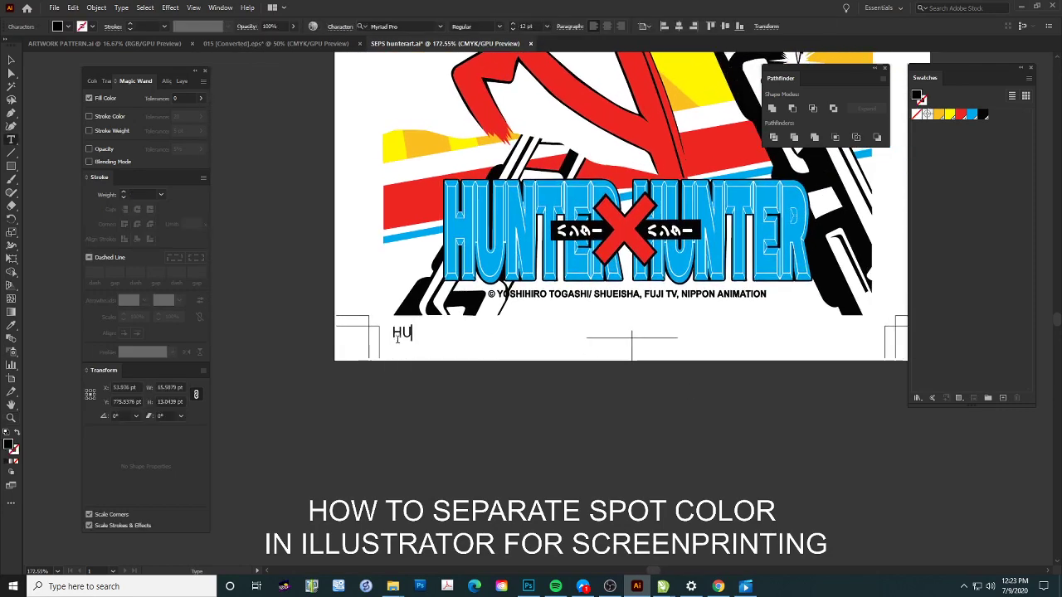
{"action": "type", "text": " X"}
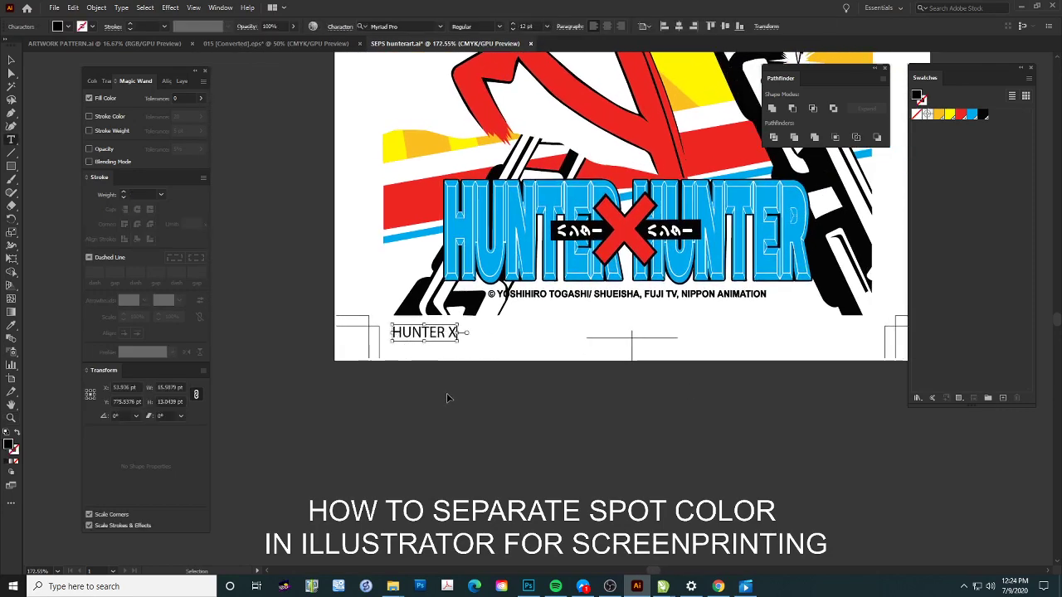
{"action": "key", "text": "Escape"}
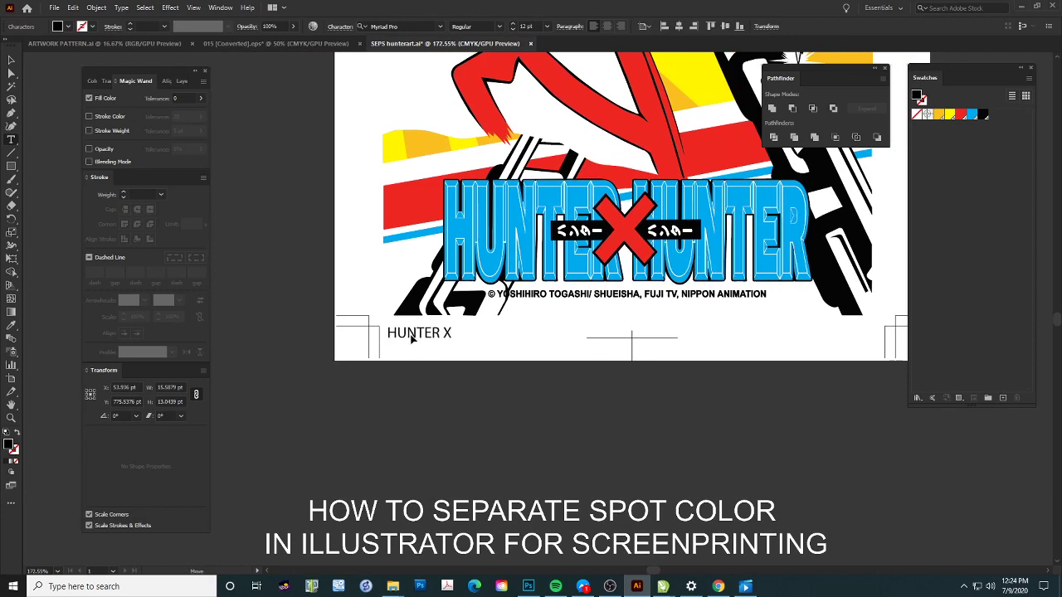
{"action": "left_click_drag", "start_coordinate": [423, 333], "coordinate": [418, 336]}
{"action": "key", "text": "v"}
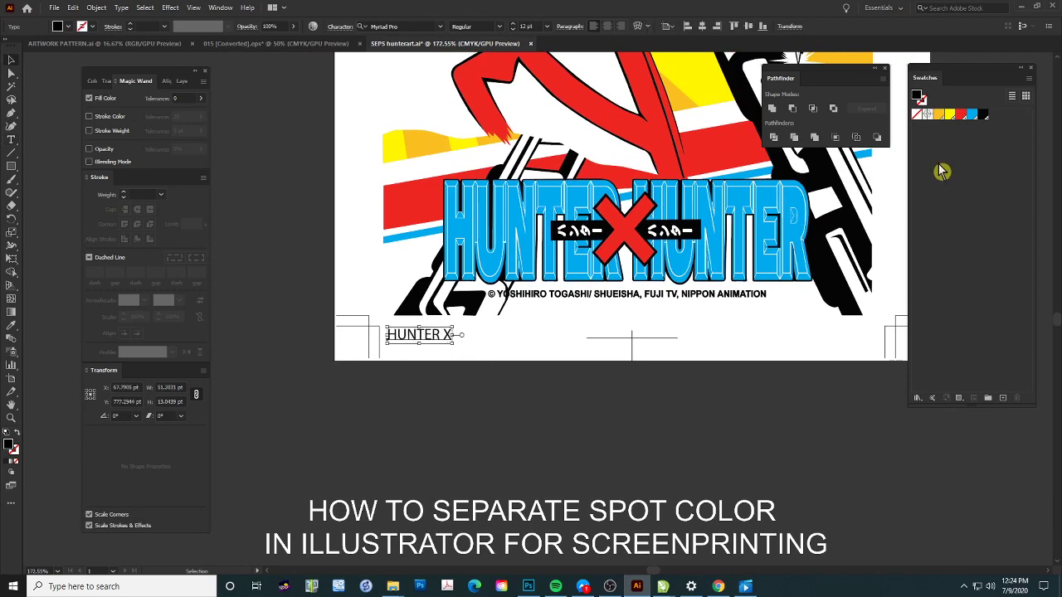
{"action": "left_click", "coordinate": [926, 114]}
Duplicate the label to the right as YELLOW, coloured with the yellow swatch
{"action": "key", "text": "Escape"}
{"action": "left_click_drag", "start_coordinate": [429, 337], "coordinate": [521, 336]}
{"action": "triple_click", "coordinate": [519, 334]}
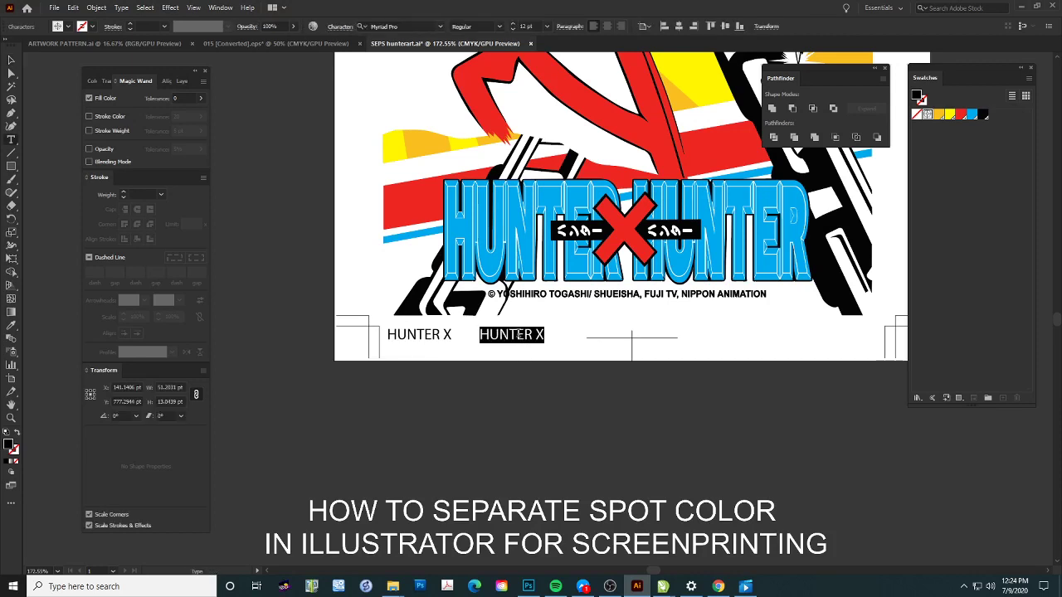
{"action": "left_click", "coordinate": [948, 115]}
{"action": "type", "text": "YELL"}
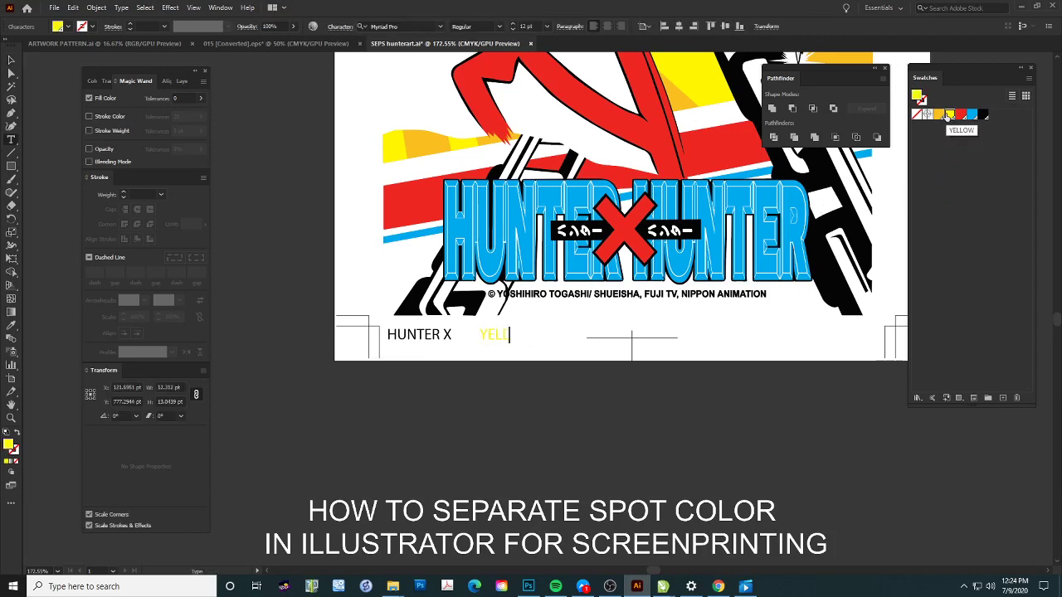
{"action": "type", "text": "OW"}
{"action": "key", "text": "Escape"}
{"action": "left_click", "coordinate": [537, 353]}
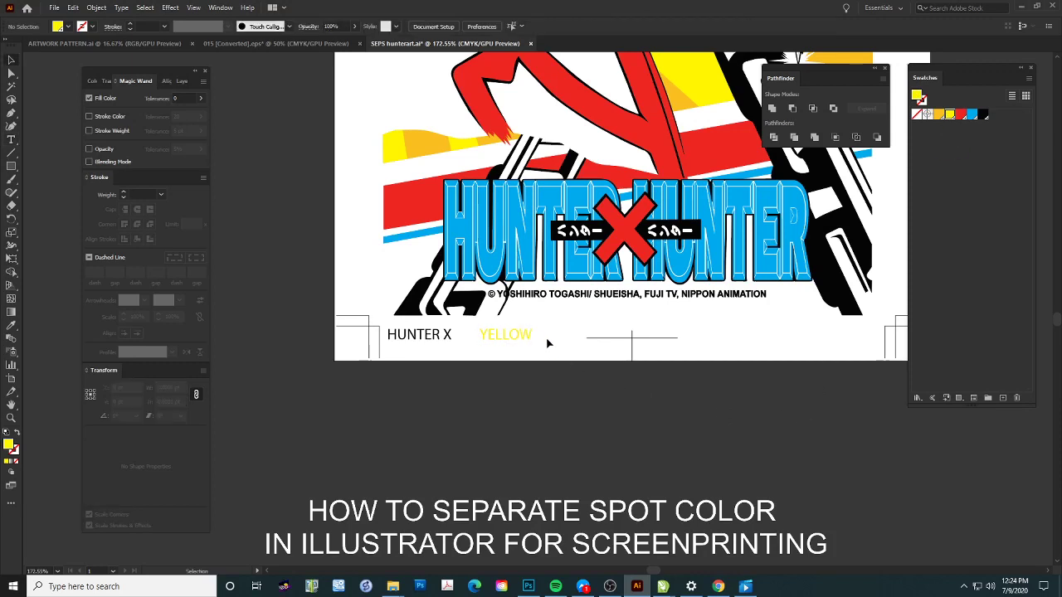
Add a GOLD label right of YELLOW, filled with the gold swatch
{"action": "key", "text": "t"}
{"action": "left_click", "coordinate": [556, 333]}
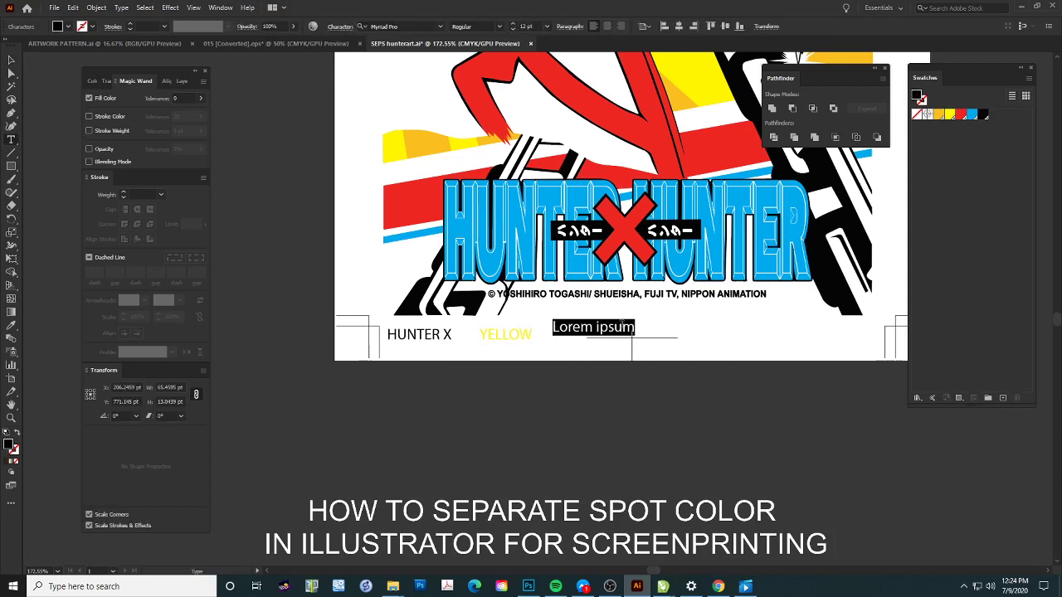
{"action": "left_click", "coordinate": [941, 119]}
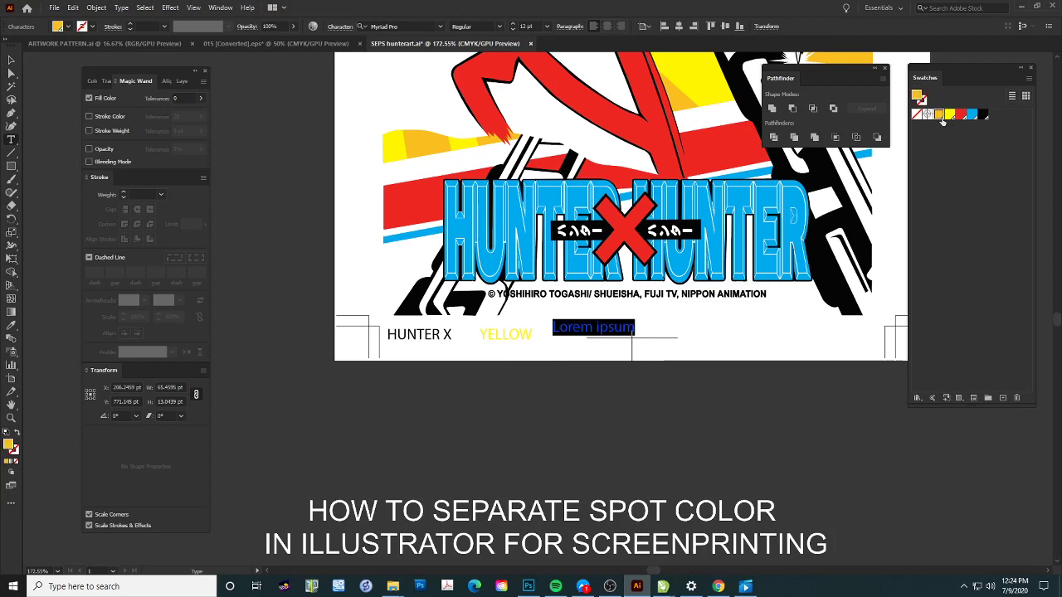
{"action": "type", "text": "GOLD"}
{"action": "key", "text": "Escape"}
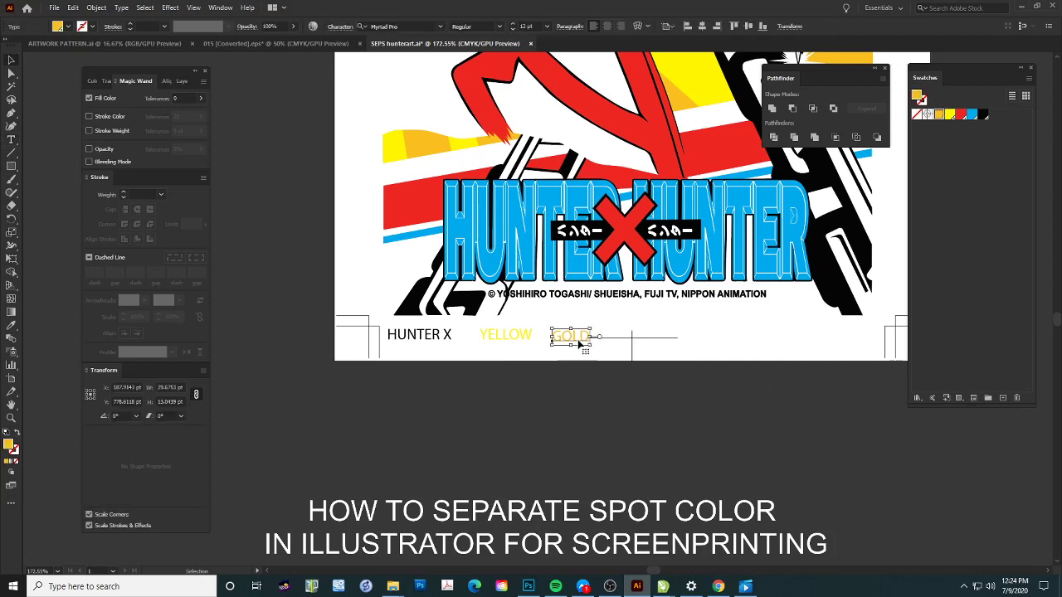
Copy the GOLD label to the right as RED, coloured red
{"action": "left_click_drag", "start_coordinate": [624, 341], "coordinate": [645, 341]}
{"action": "double_click", "coordinate": [640, 337]}
{"action": "type", "text": "RED"}
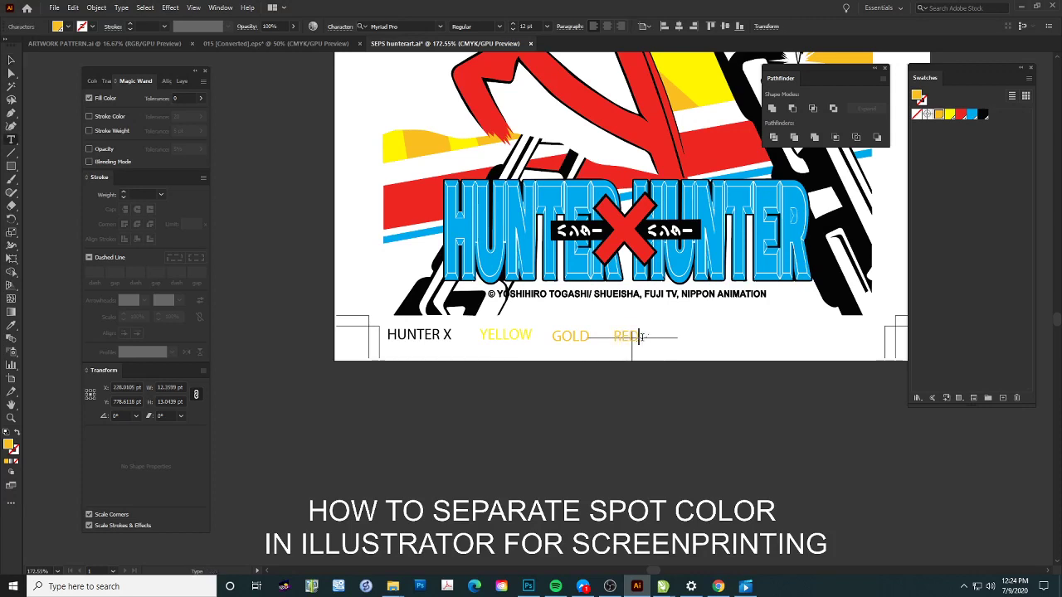
{"action": "double_click", "coordinate": [640, 336]}
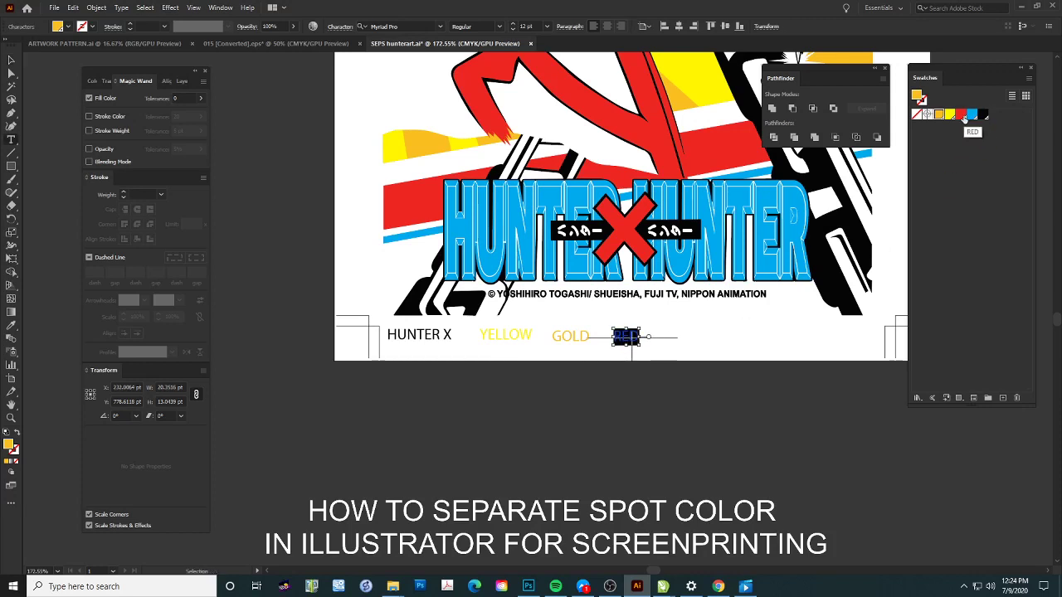
{"action": "left_click", "coordinate": [965, 119]}
Copy the RED label to the right as BLUE, coloured blue
{"action": "key", "text": "Escape"}
{"action": "left_click_drag", "start_coordinate": [633, 336], "coordinate": [684, 337]}
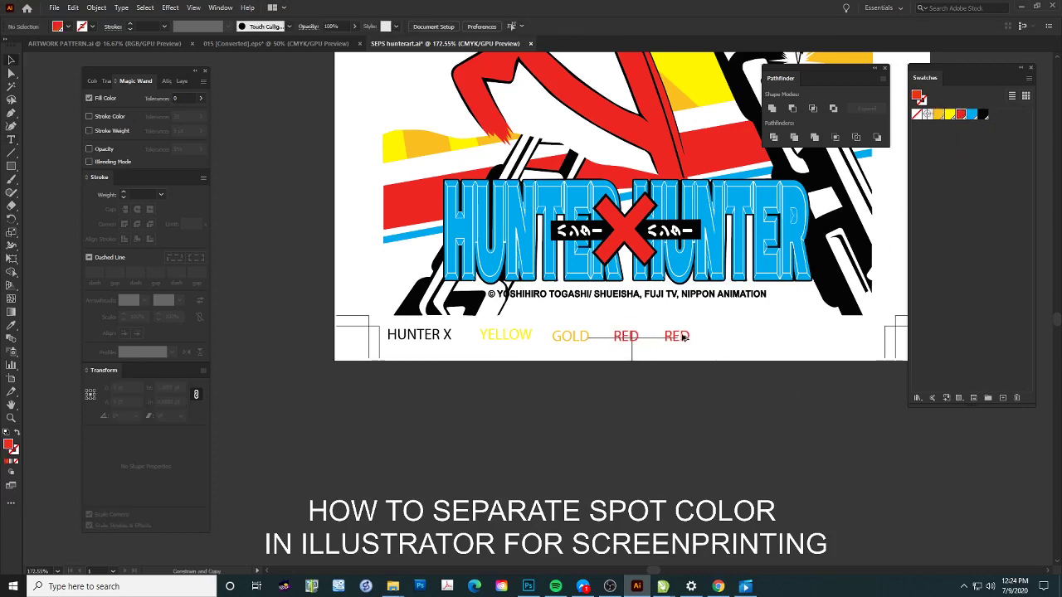
{"action": "double_click", "coordinate": [682, 336]}
{"action": "type", "text": "BLUE"}
{"action": "key", "text": "Escape"}
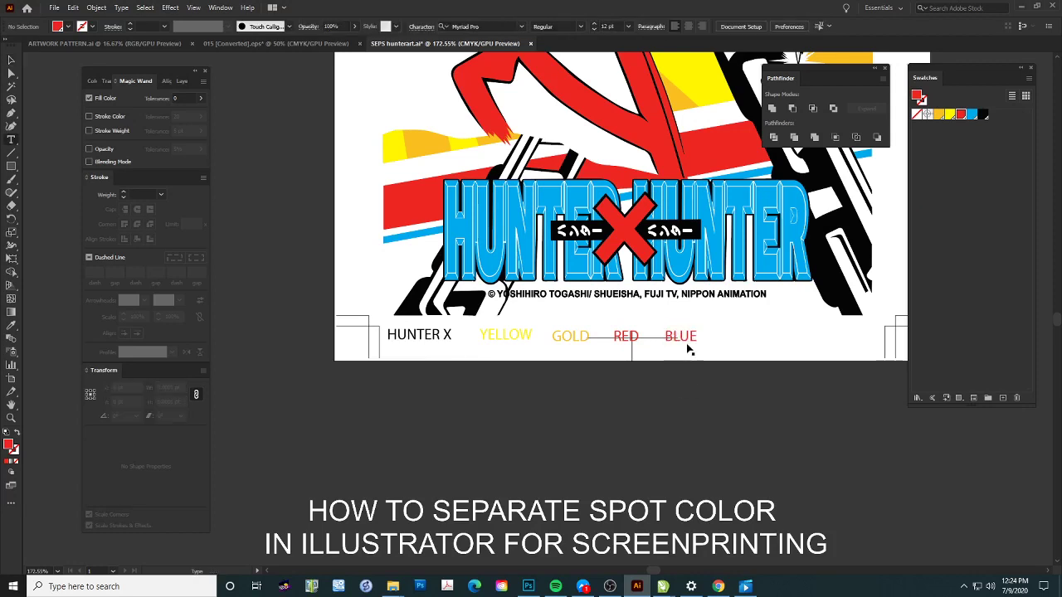
{"action": "left_click", "coordinate": [971, 115]}
Copy the BLUE label to the right as BLACK, coloured black, then deselect
{"action": "key", "text": "Escape"}
{"action": "left_click_drag", "start_coordinate": [686, 341], "coordinate": [745, 342]}
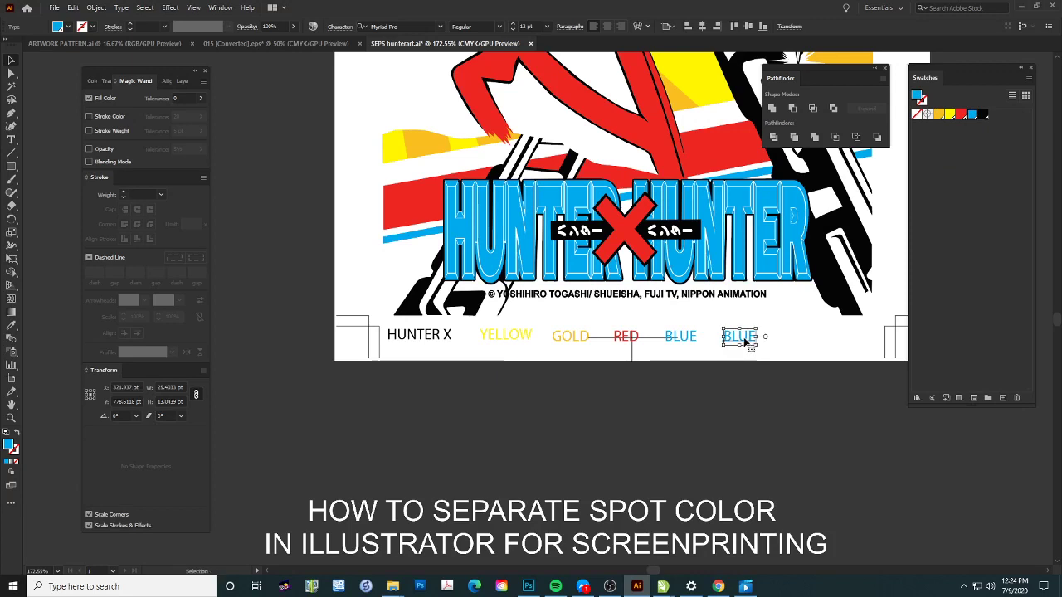
{"action": "double_click", "coordinate": [745, 340]}
{"action": "type", "text": "B"}
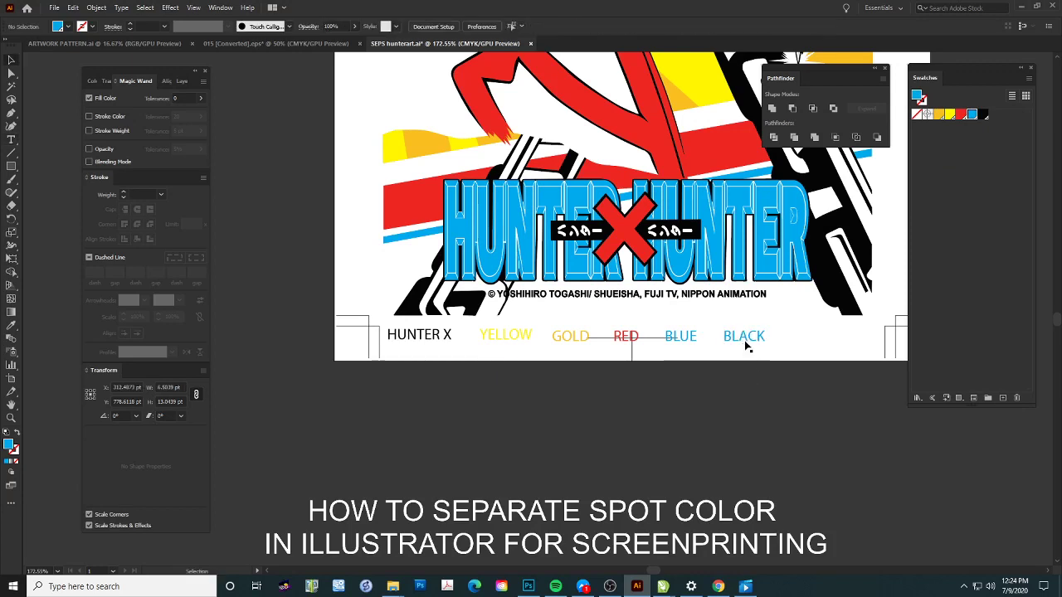
{"action": "key", "text": "Escape"}
{"action": "left_click", "coordinate": [982, 117]}
{"action": "left_click", "coordinate": [826, 406]}
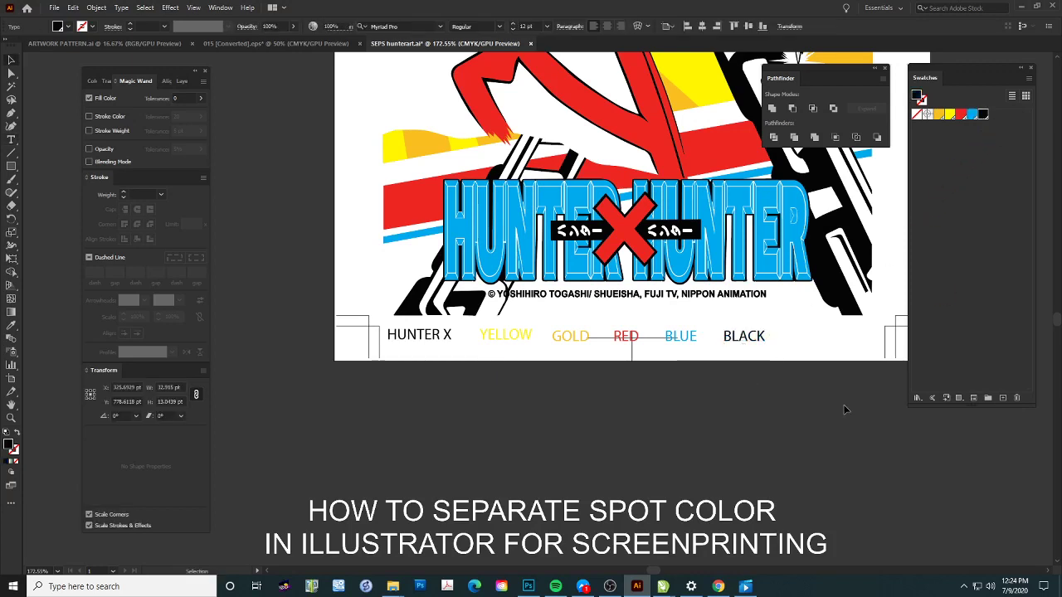
Select each colour label and switch the Swatches panel to large thumbnails
{"action": "left_click", "coordinate": [514, 338]}
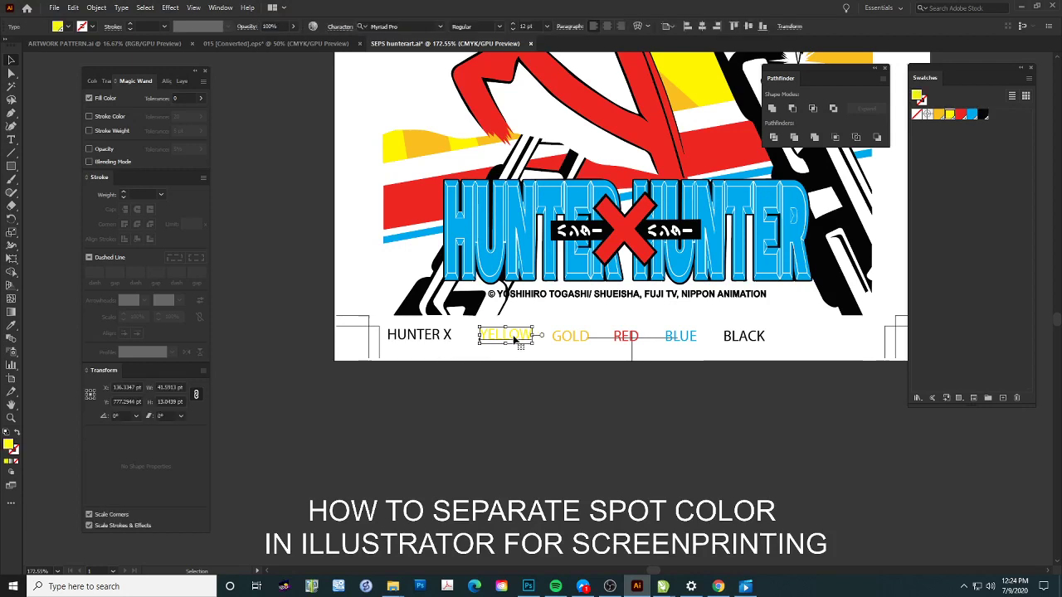
{"action": "left_click", "coordinate": [569, 338]}
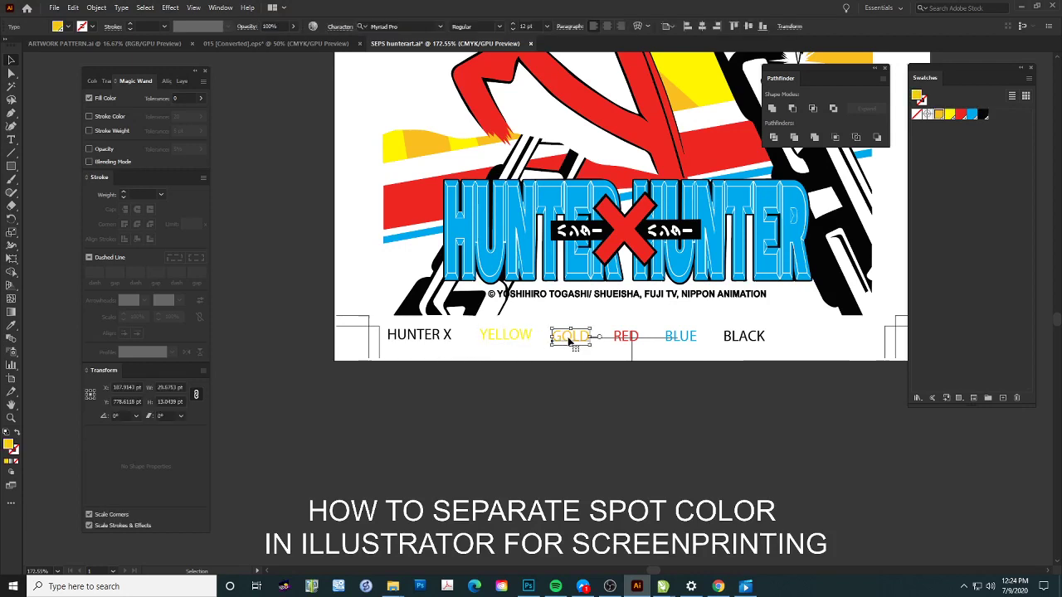
{"action": "left_click", "coordinate": [625, 337]}
{"action": "left_click", "coordinate": [680, 336]}
{"action": "left_click", "coordinate": [743, 337]}
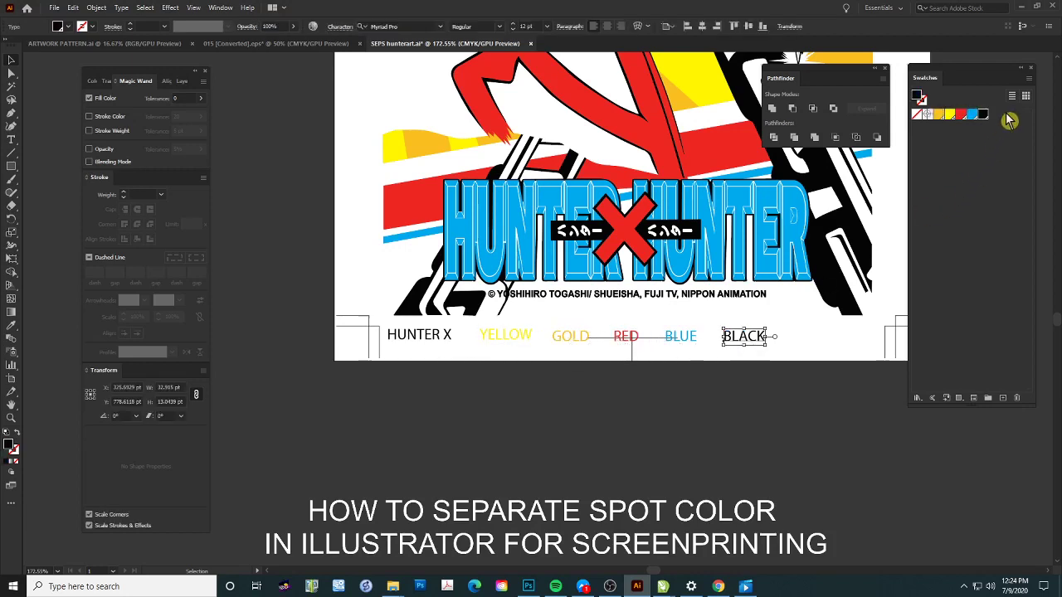
{"action": "left_click", "coordinate": [1029, 78]}
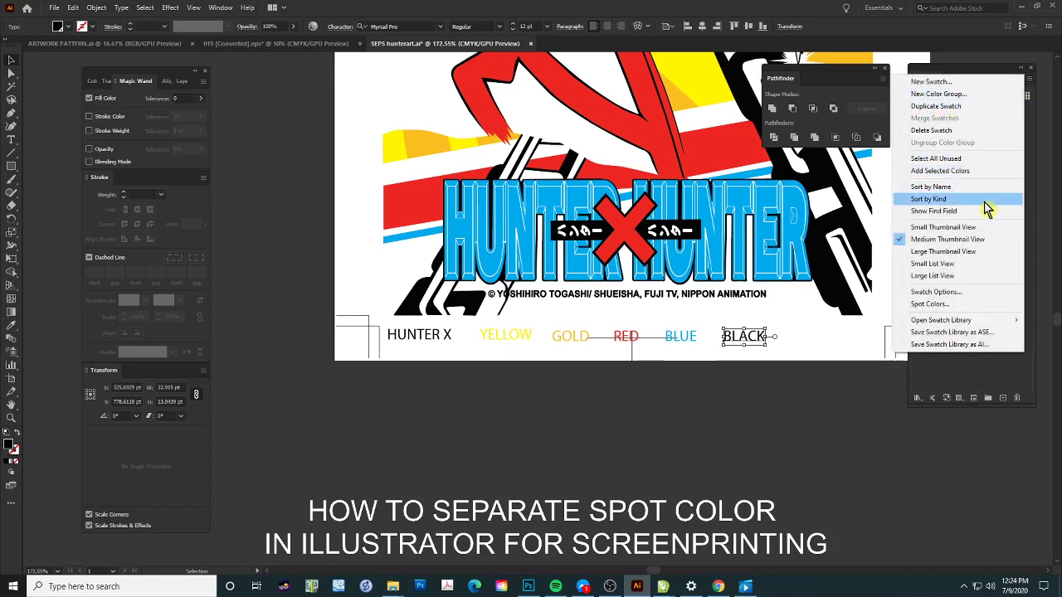
{"action": "left_click", "coordinate": [979, 251]}
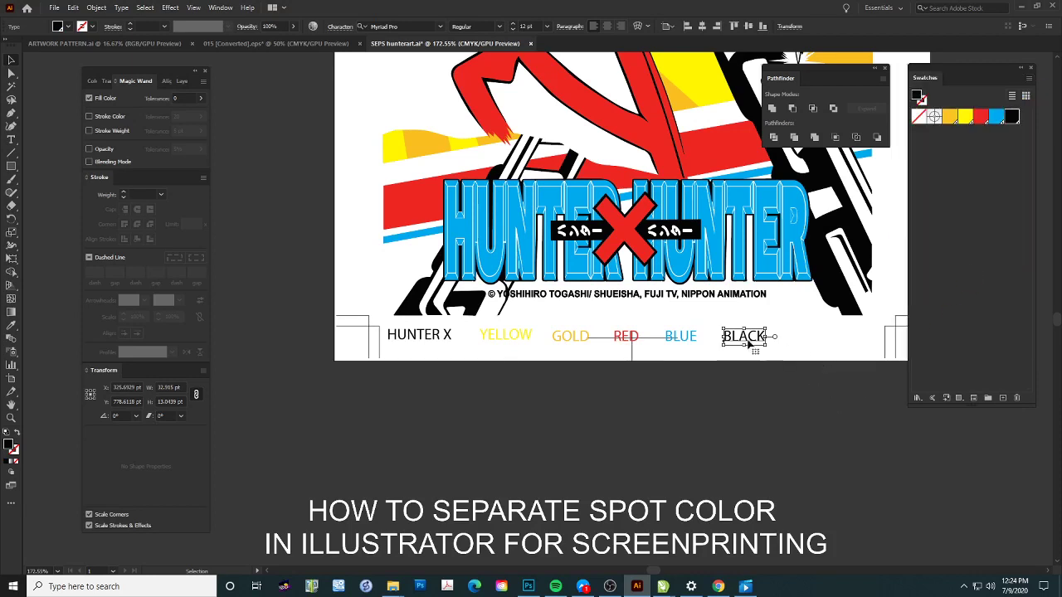
Check the RED, YELLOW and HUNTER X label fills, then fit the poster in the window
{"action": "left_click", "coordinate": [676, 340]}
{"action": "left_click", "coordinate": [628, 338]}
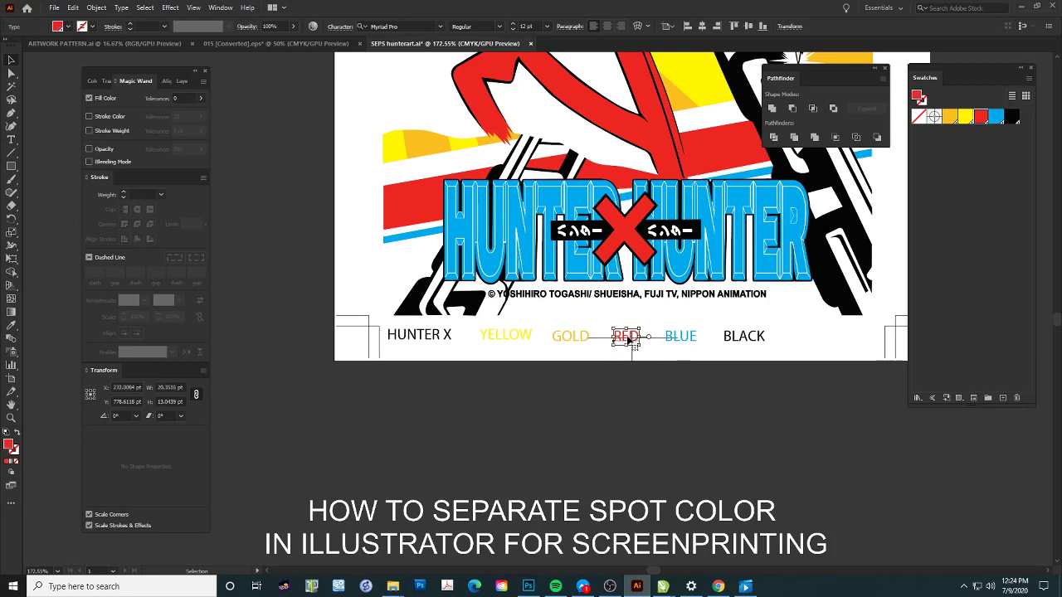
{"action": "left_click", "coordinate": [579, 338]}
{"action": "left_click", "coordinate": [522, 337]}
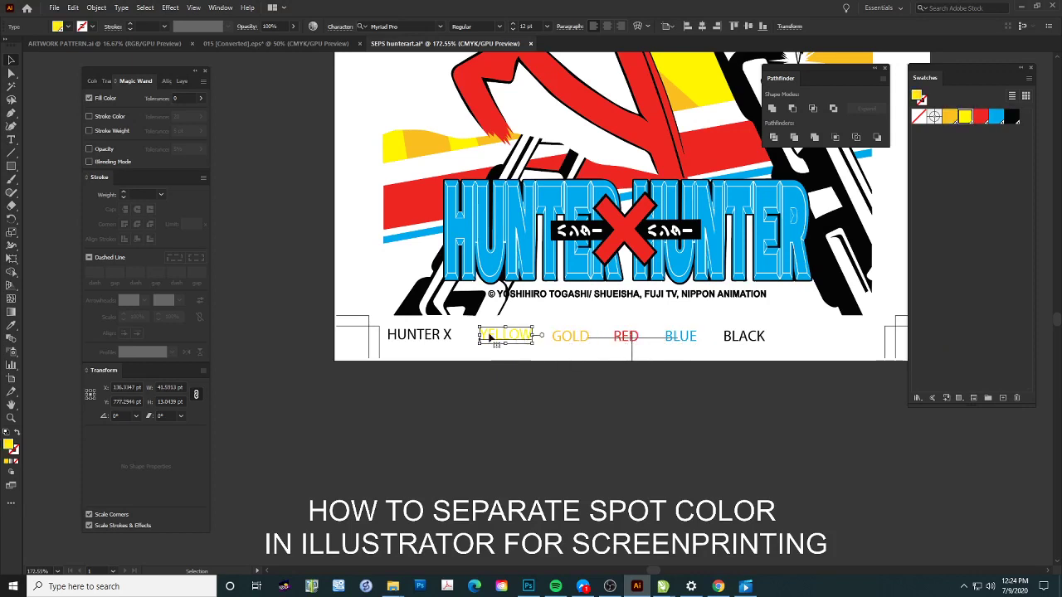
{"action": "left_click", "coordinate": [444, 336]}
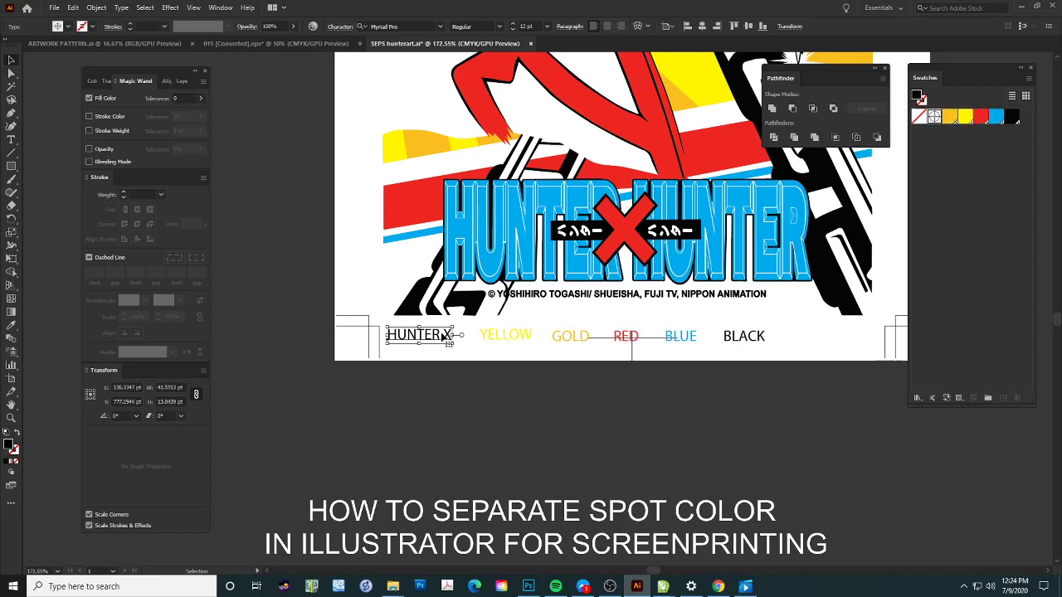
{"action": "left_click", "coordinate": [736, 427]}
{"action": "key", "text": "z"}
{"action": "key", "text": "ctrl+0"}
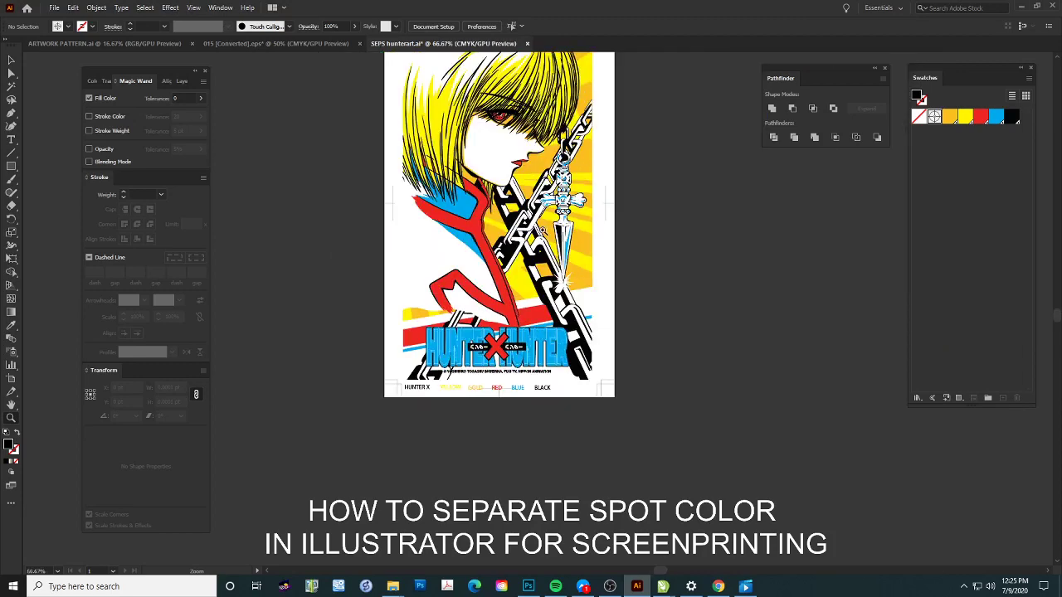
In the Print dialog's Output page, set Mode to Separations (Host-Based)
{"action": "key", "text": "v"}
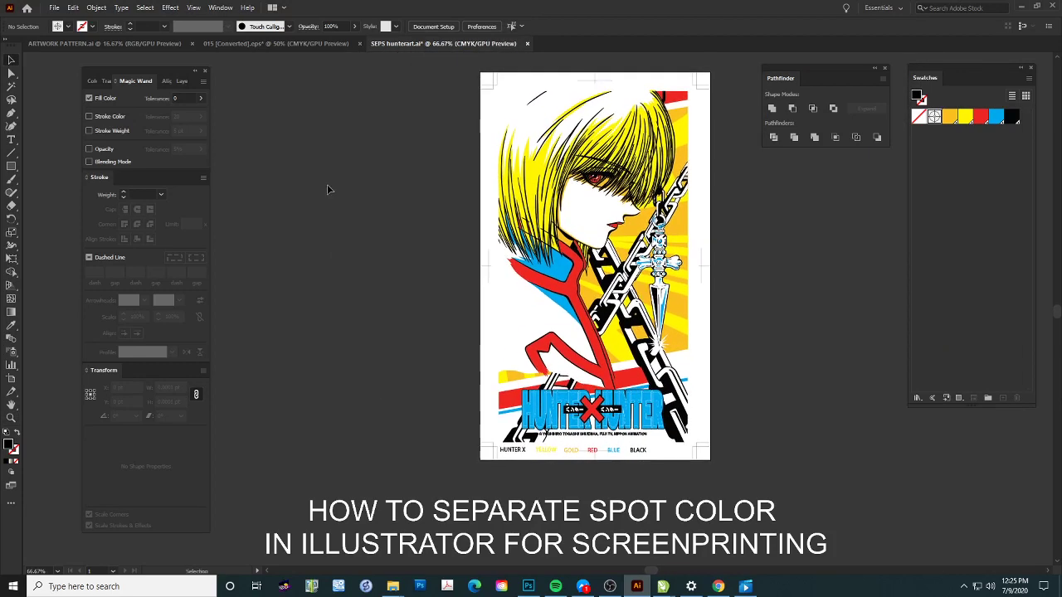
{"action": "left_click", "coordinate": [54, 8]}
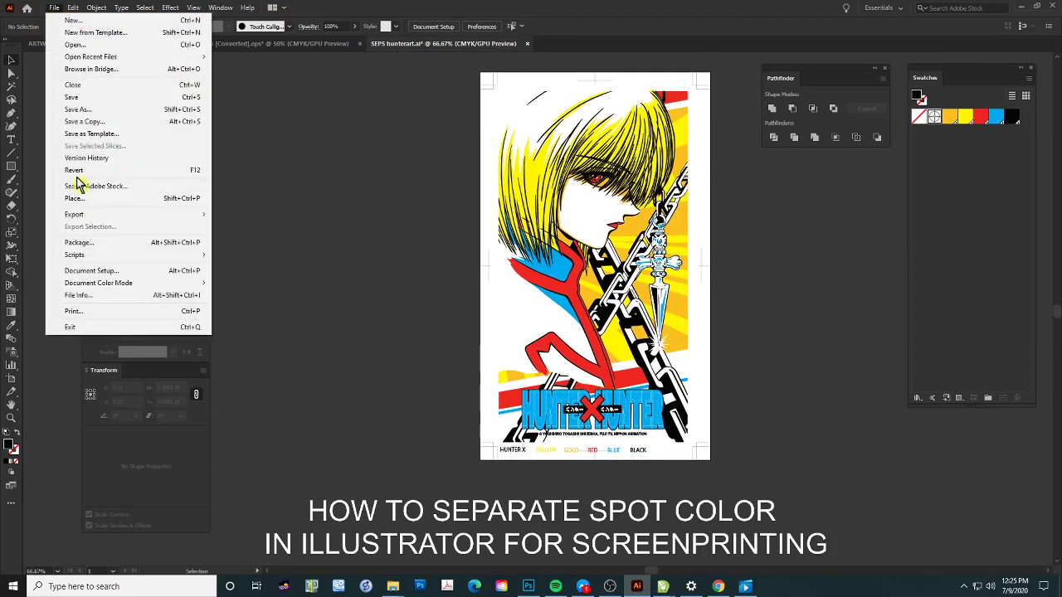
{"action": "left_click", "coordinate": [119, 313]}
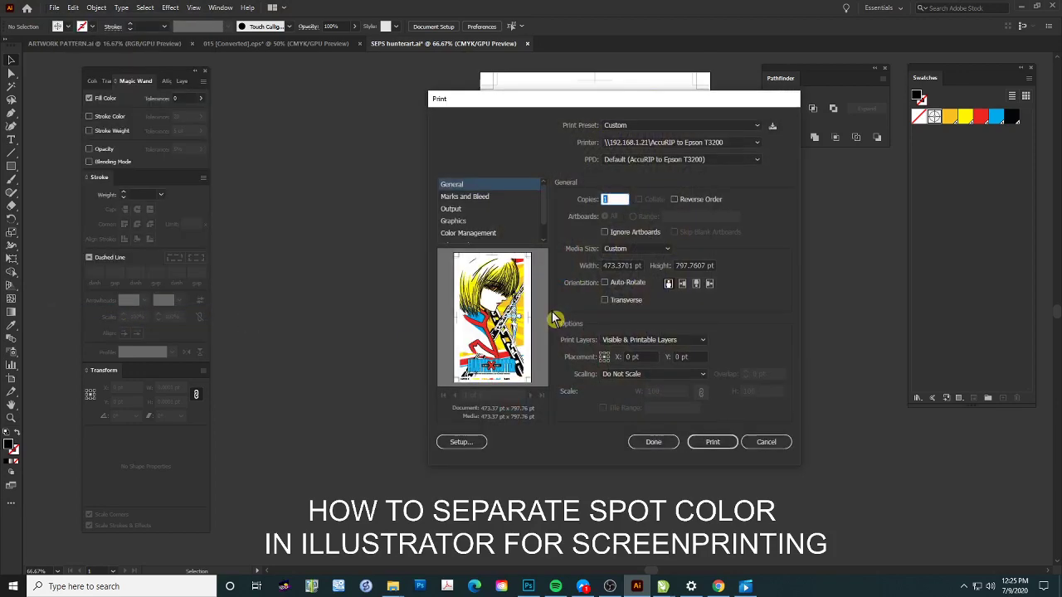
{"action": "left_click", "coordinate": [469, 208]}
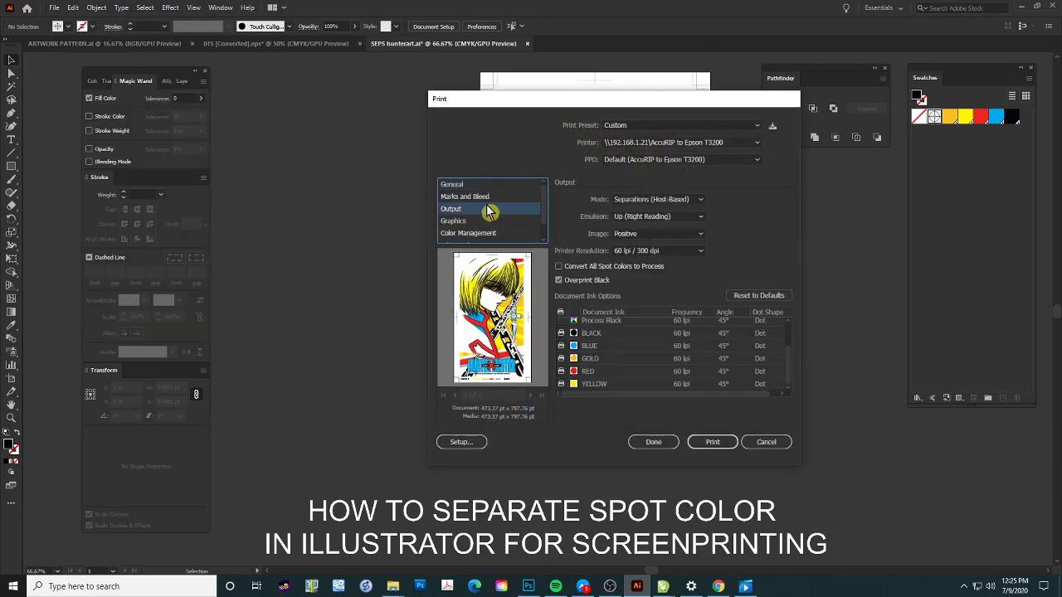
{"action": "left_click", "coordinate": [671, 203]}
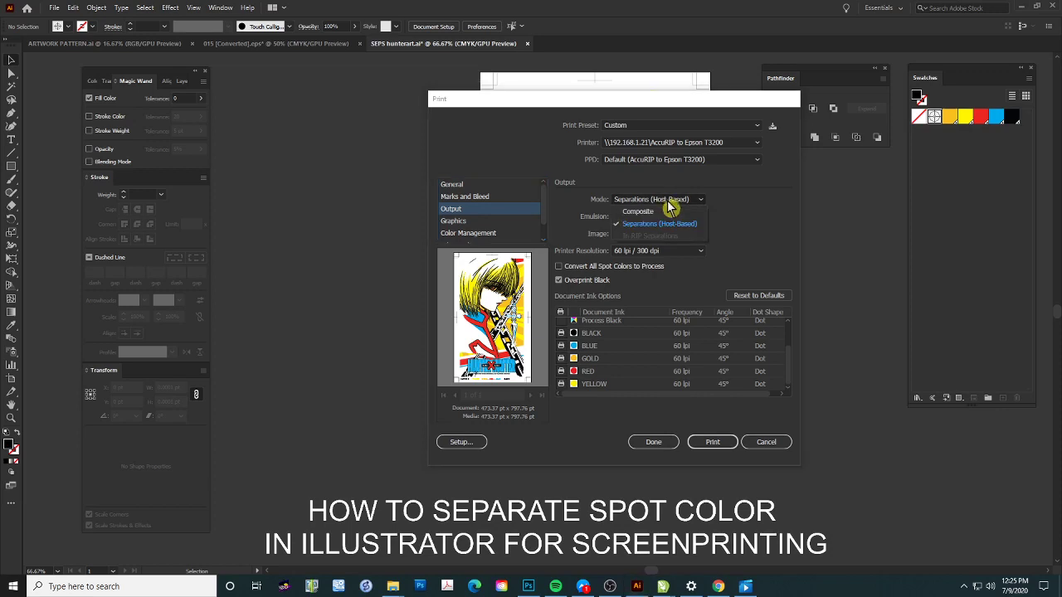
{"action": "left_click", "coordinate": [729, 226]}
{"action": "key", "text": "Up"}
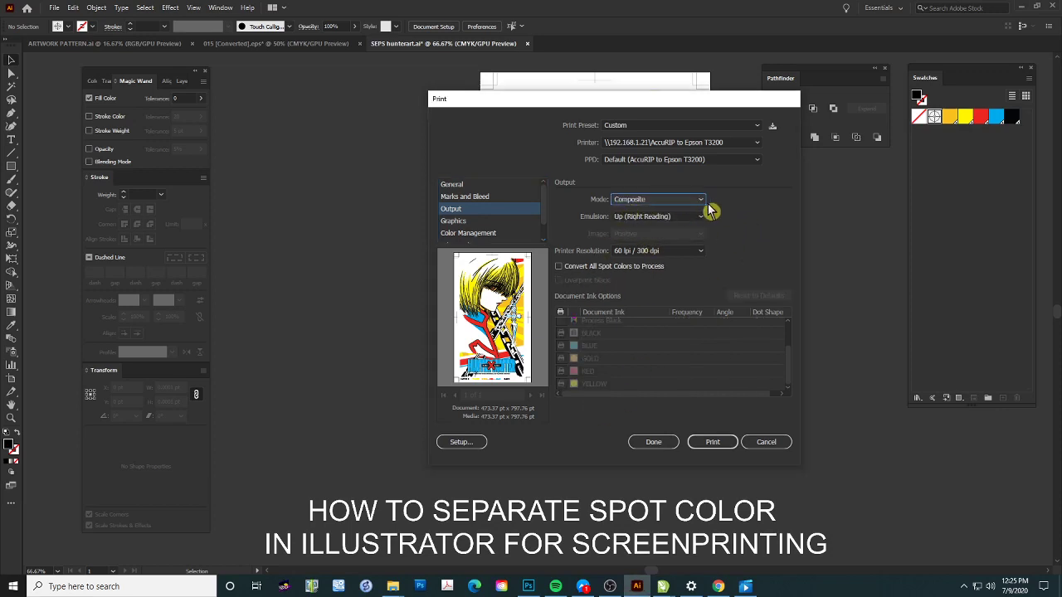
{"action": "left_click", "coordinate": [698, 200]}
{"action": "left_click", "coordinate": [652, 225]}
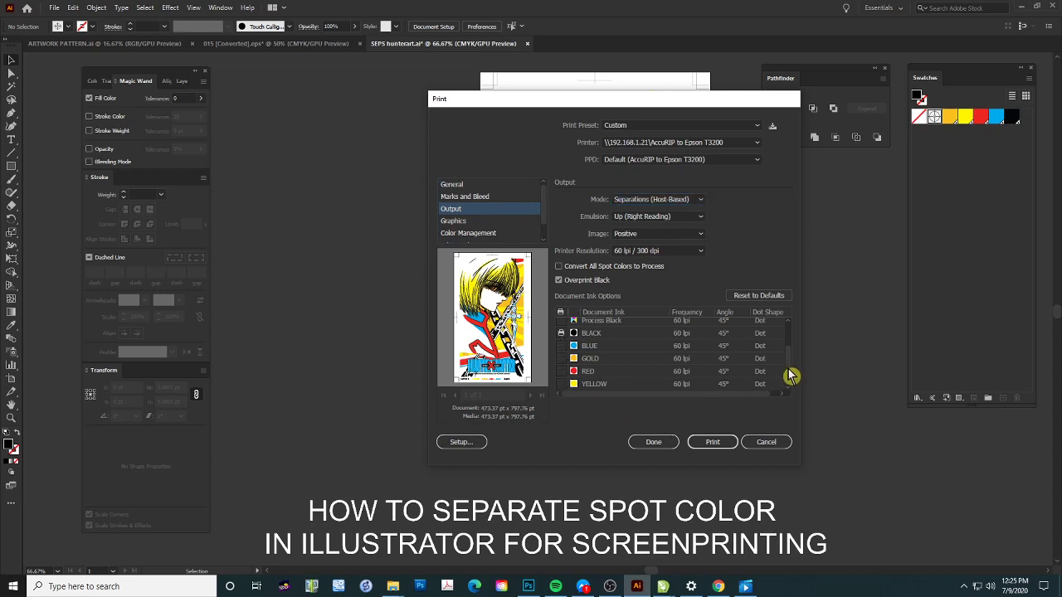
Turn on Overprint Black and print the BLACK plate
{"action": "scroll", "coordinate": [775, 332], "scroll_direction": "up", "scroll_amount": 2}
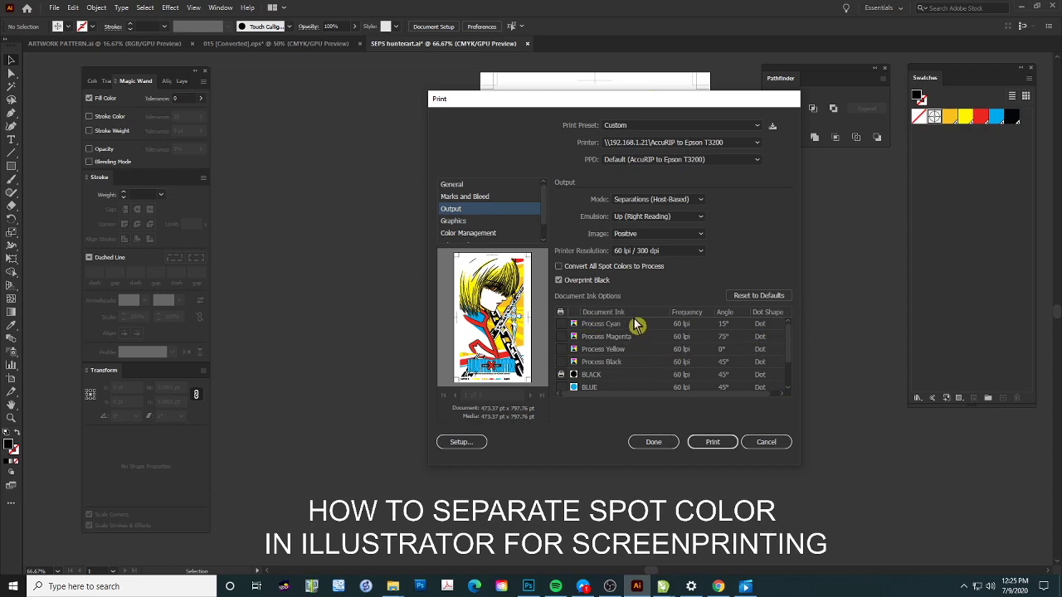
{"action": "scroll", "coordinate": [620, 365], "scroll_direction": "down", "scroll_amount": 2}
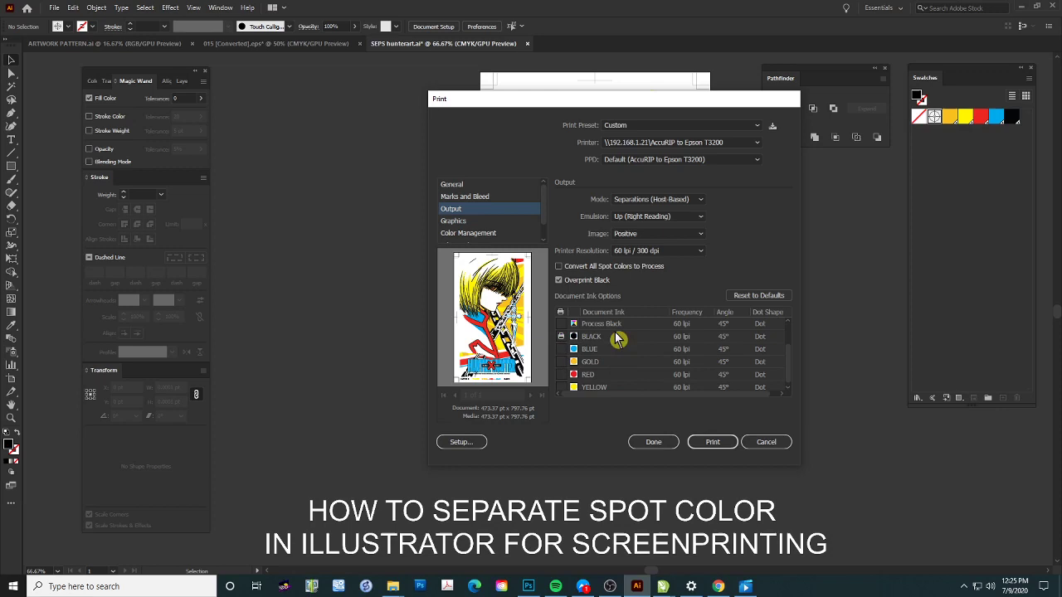
{"action": "left_click", "coordinate": [559, 280]}
{"action": "left_click", "coordinate": [712, 442]}
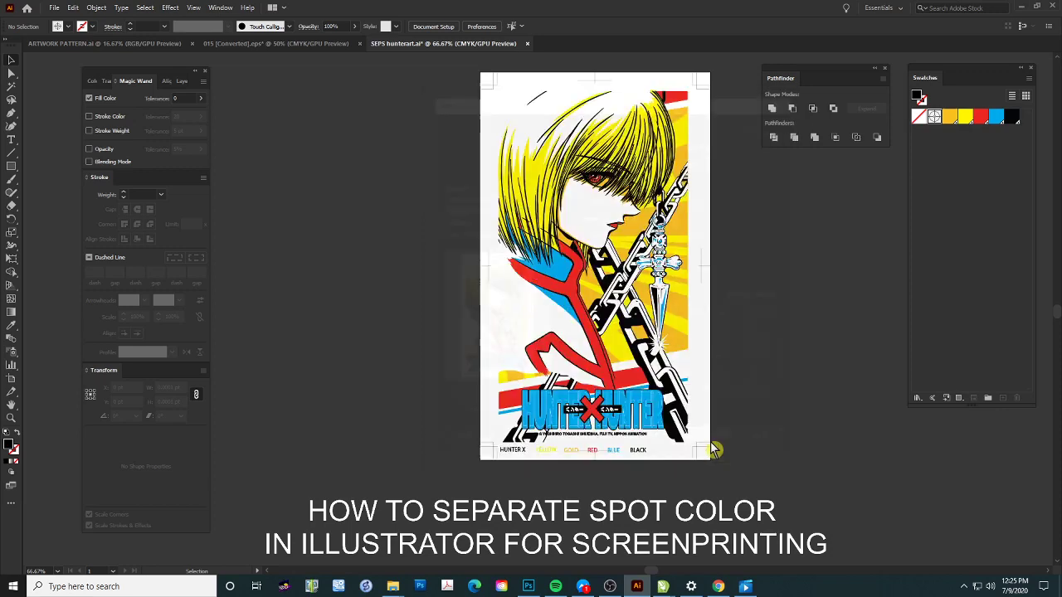
Reopen Print, disable the BLACK ink, and print only the BLUE separation plate
{"action": "left_click", "coordinate": [57, 9]}
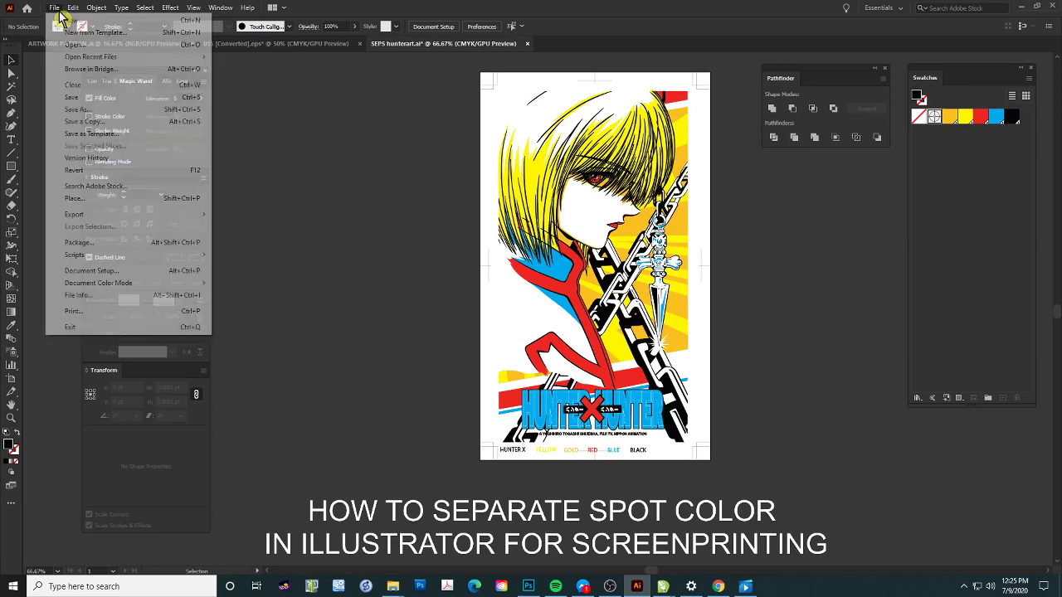
{"action": "left_click", "coordinate": [149, 314]}
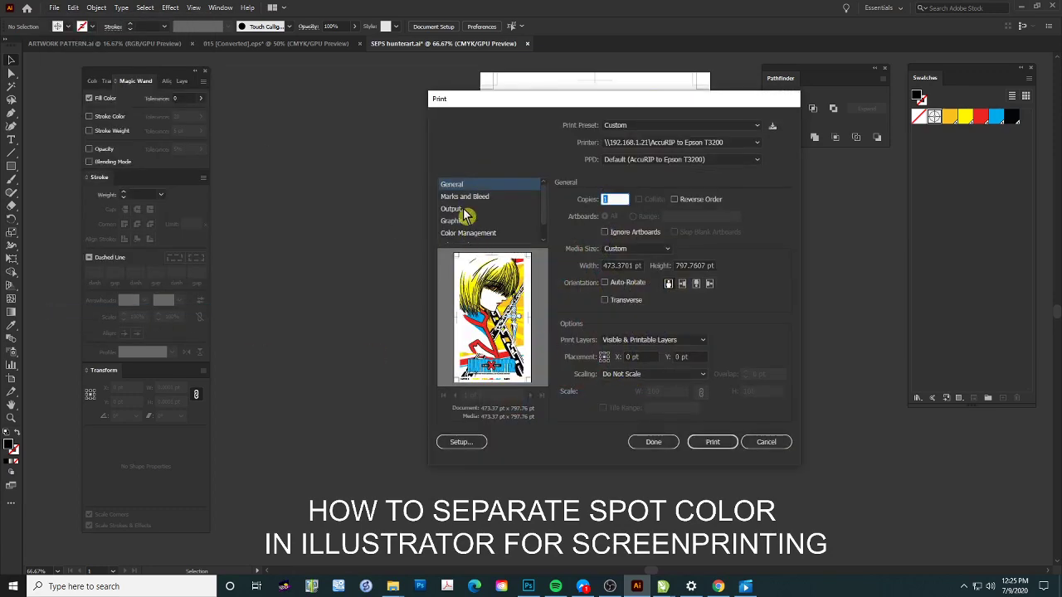
{"action": "left_click", "coordinate": [463, 209]}
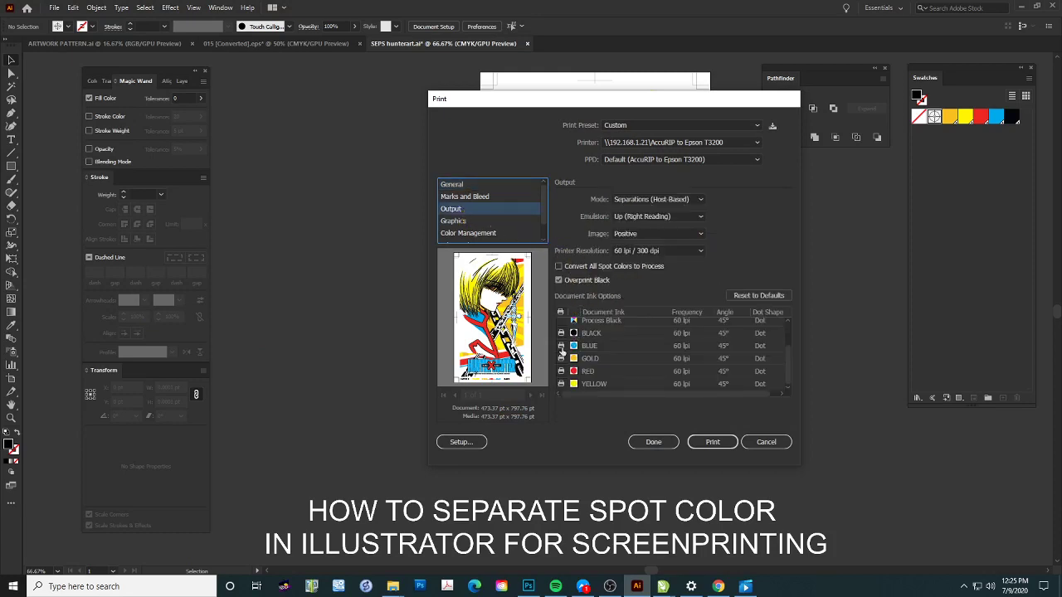
{"action": "left_click", "coordinate": [561, 333]}
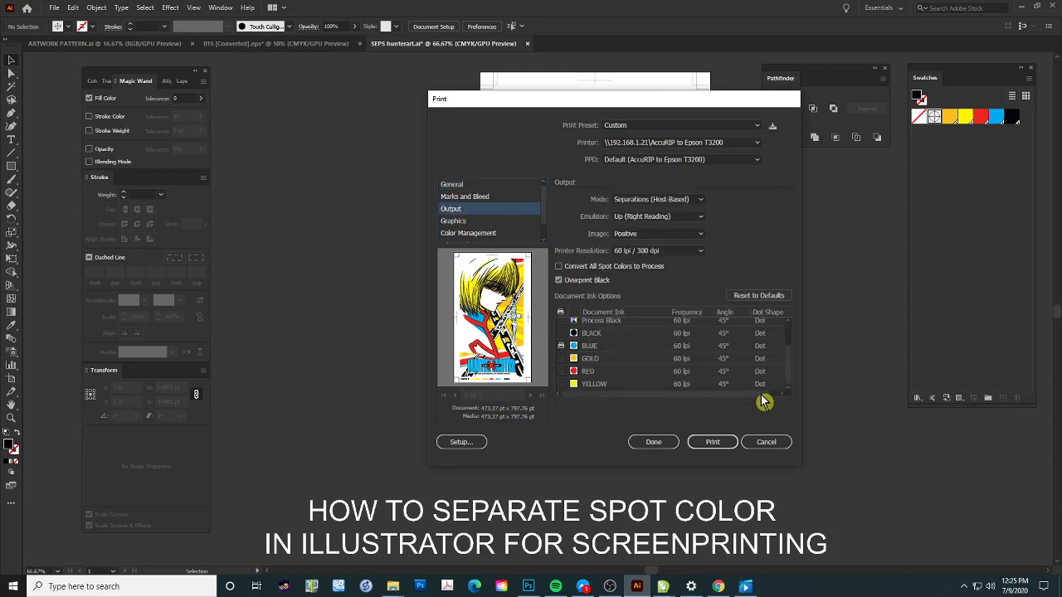
{"action": "scroll", "coordinate": [639, 356], "scroll_direction": "up", "scroll_amount": 3}
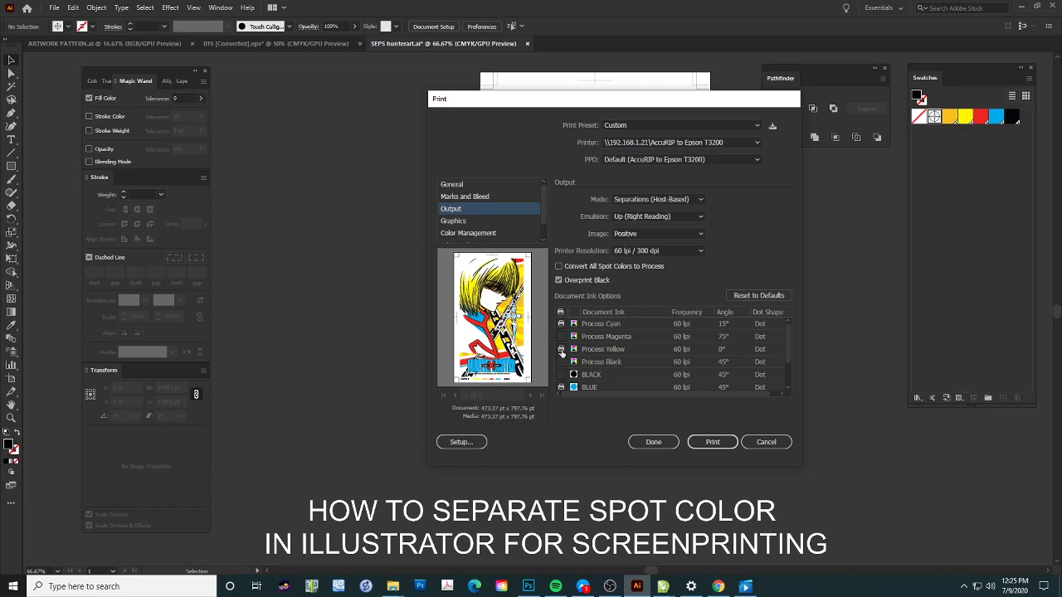
{"action": "scroll", "coordinate": [680, 365], "scroll_direction": "down", "scroll_amount": 2}
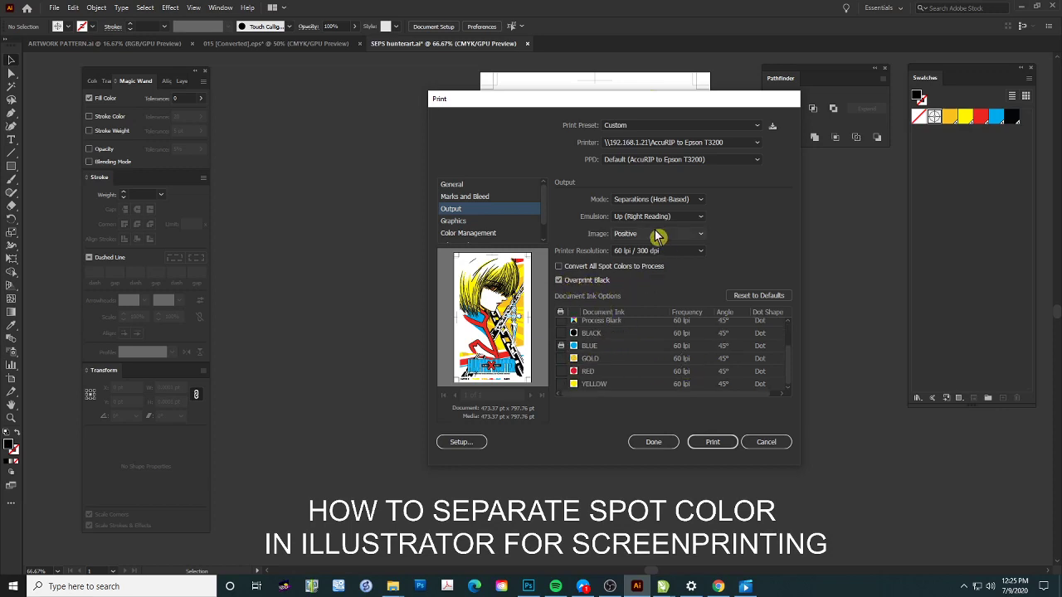
{"action": "left_click", "coordinate": [712, 448]}
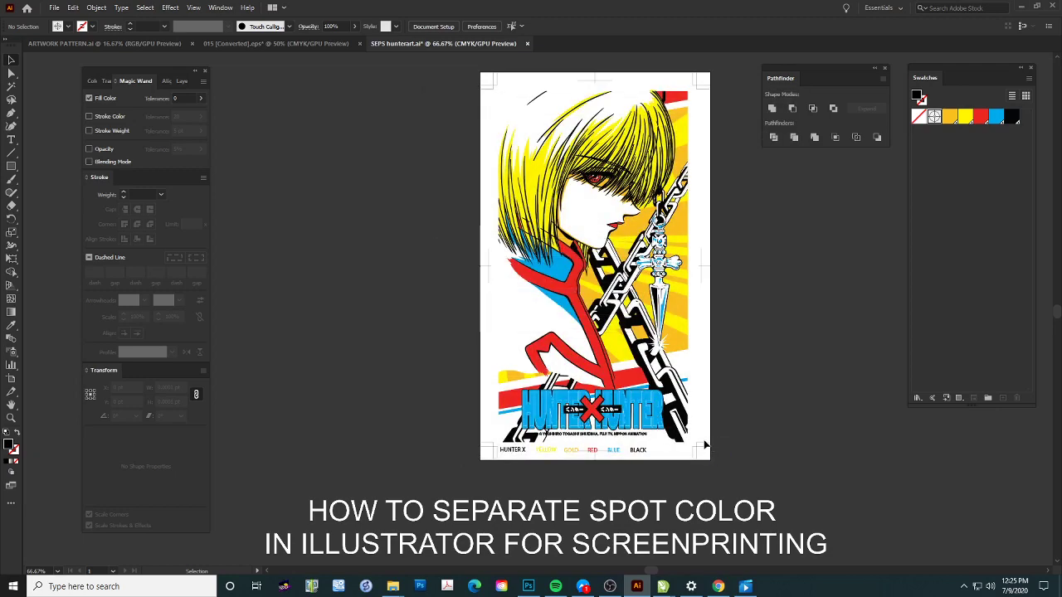
Reopen Print, turn off Process Yellow and other inks, and print only the YELLOW plate
{"action": "left_click", "coordinate": [54, 8]}
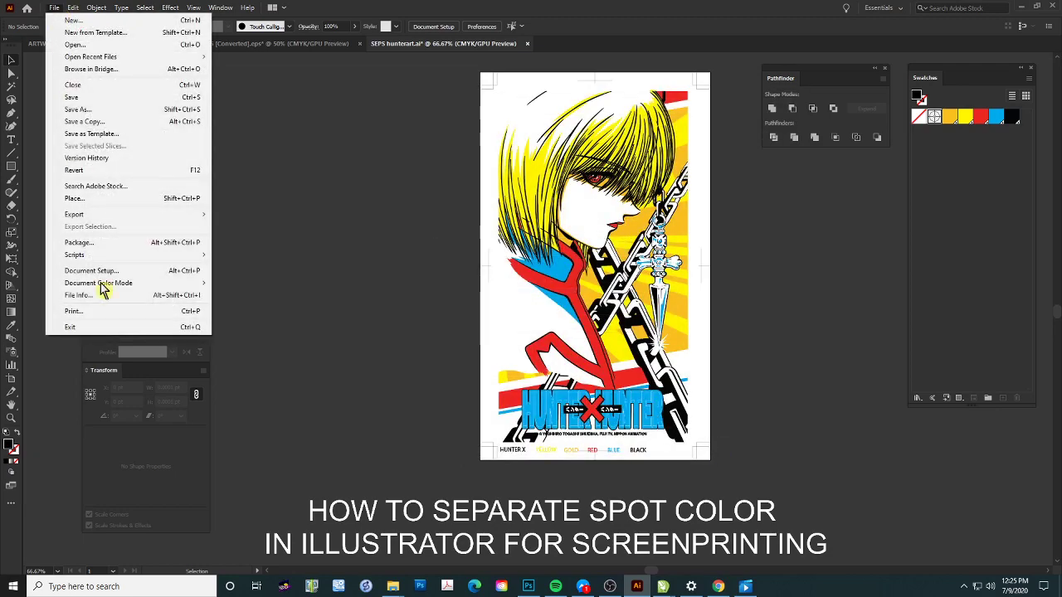
{"action": "left_click", "coordinate": [124, 309]}
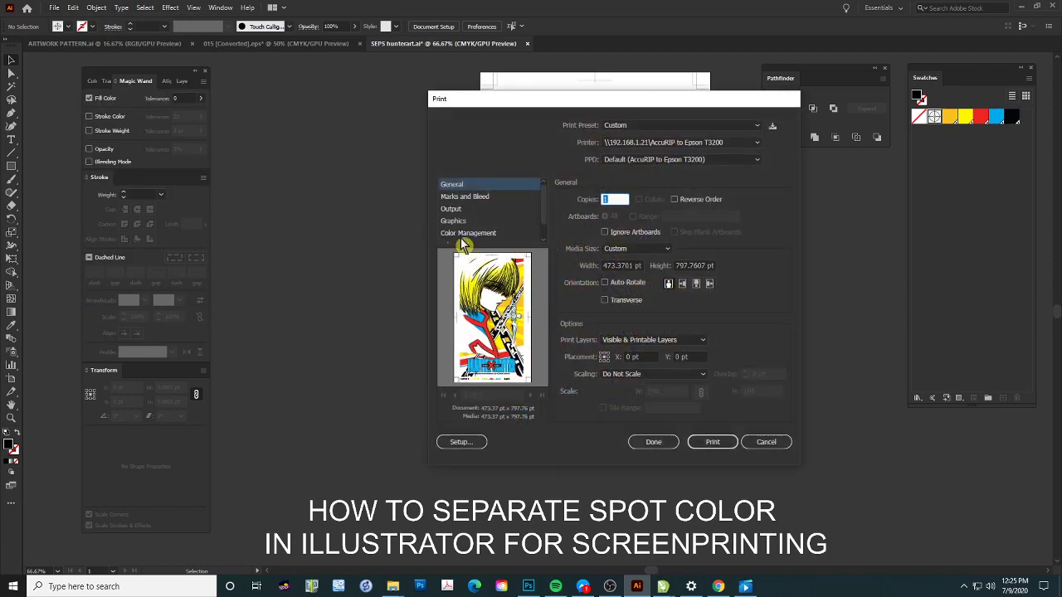
{"action": "left_click", "coordinate": [456, 211]}
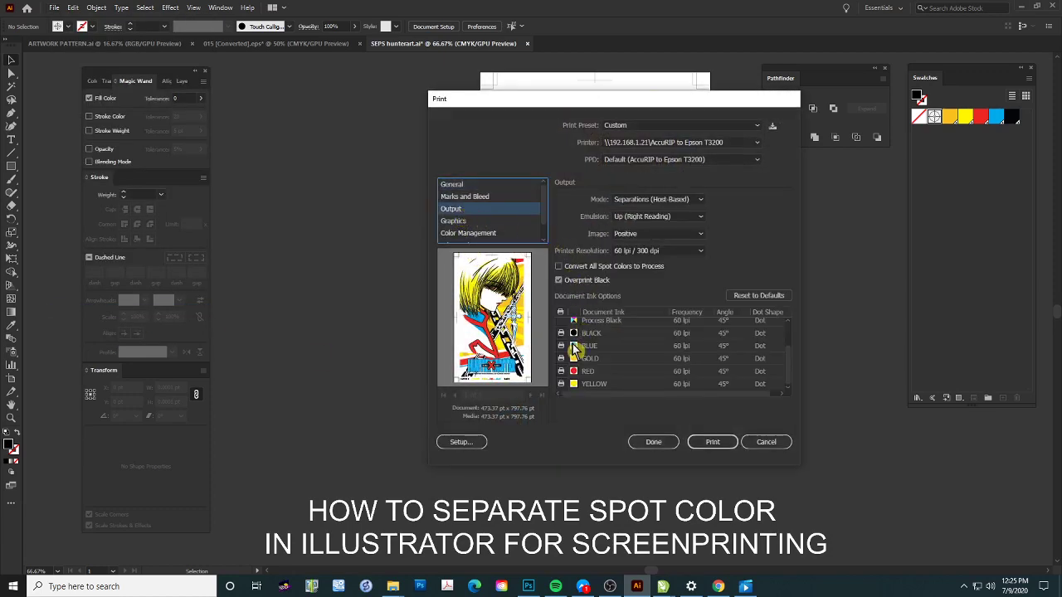
{"action": "scroll", "coordinate": [575, 350], "scroll_direction": "up", "scroll_amount": 3}
{"action": "left_click", "coordinate": [561, 349]}
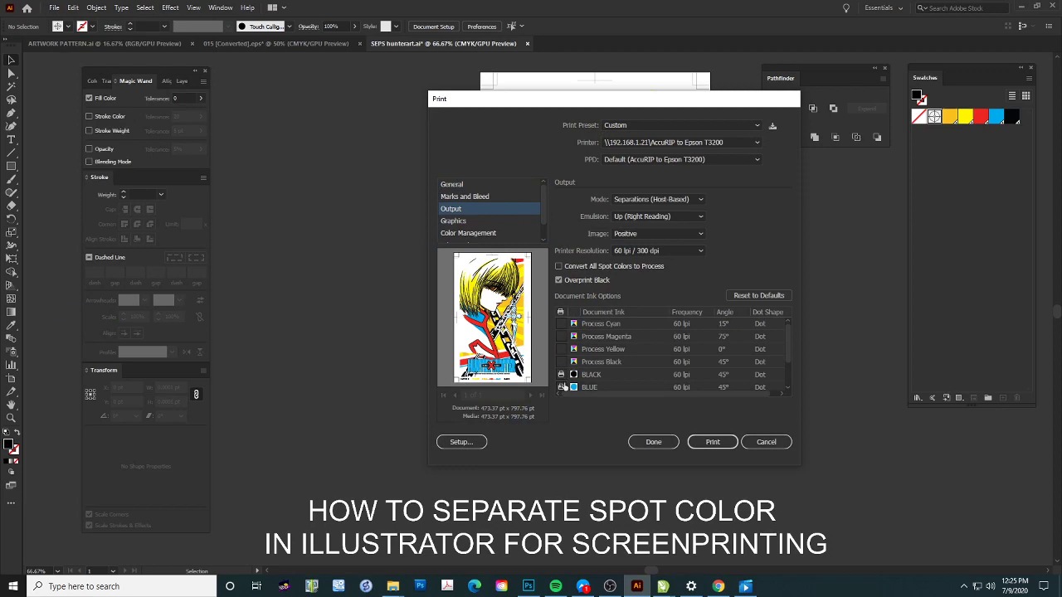
{"action": "scroll", "coordinate": [583, 375], "scroll_direction": "down", "scroll_amount": 3}
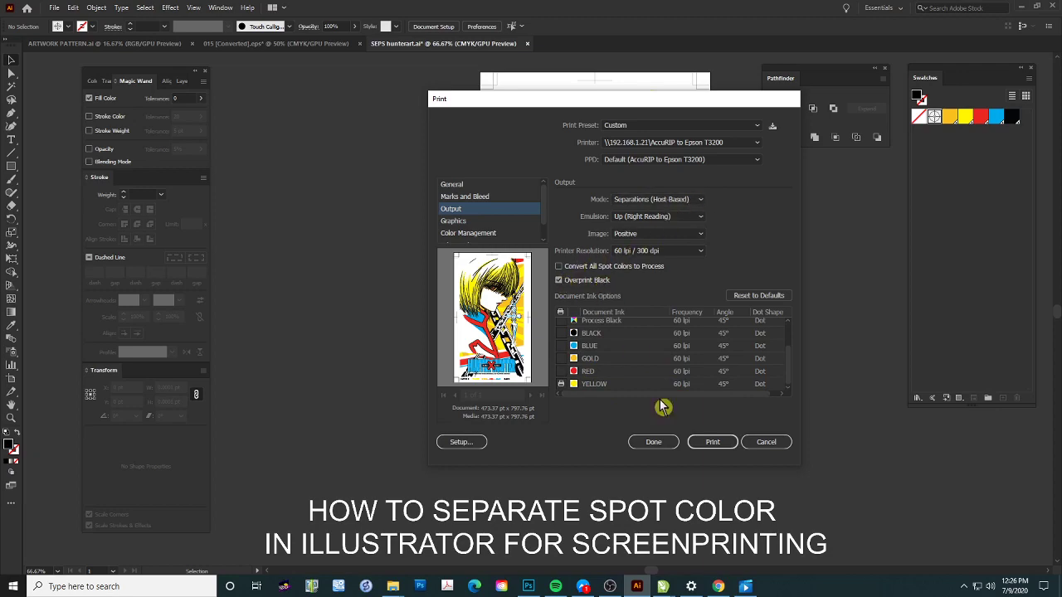
{"action": "left_click", "coordinate": [712, 441]}
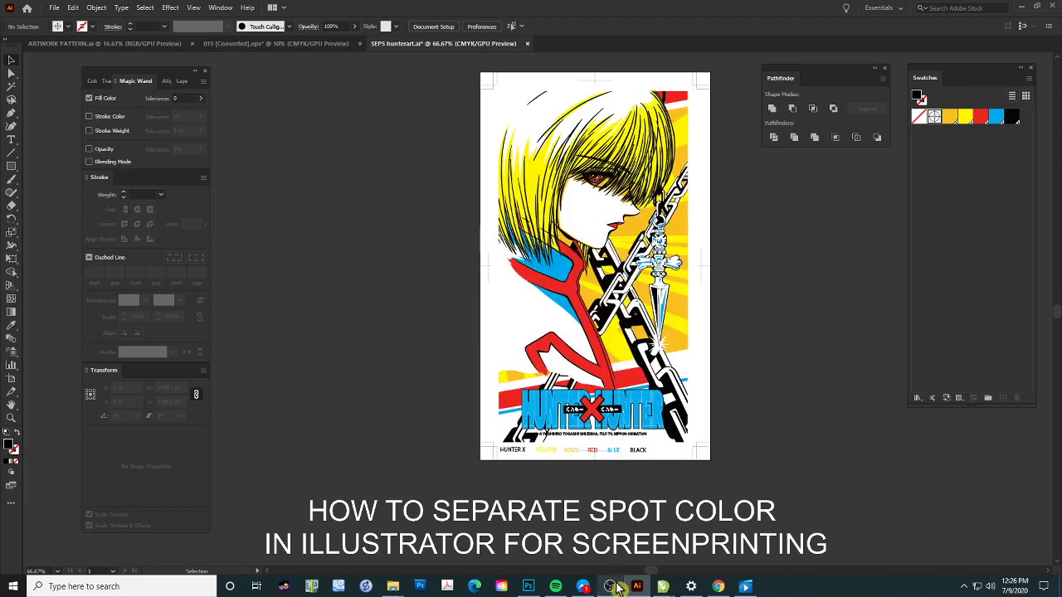